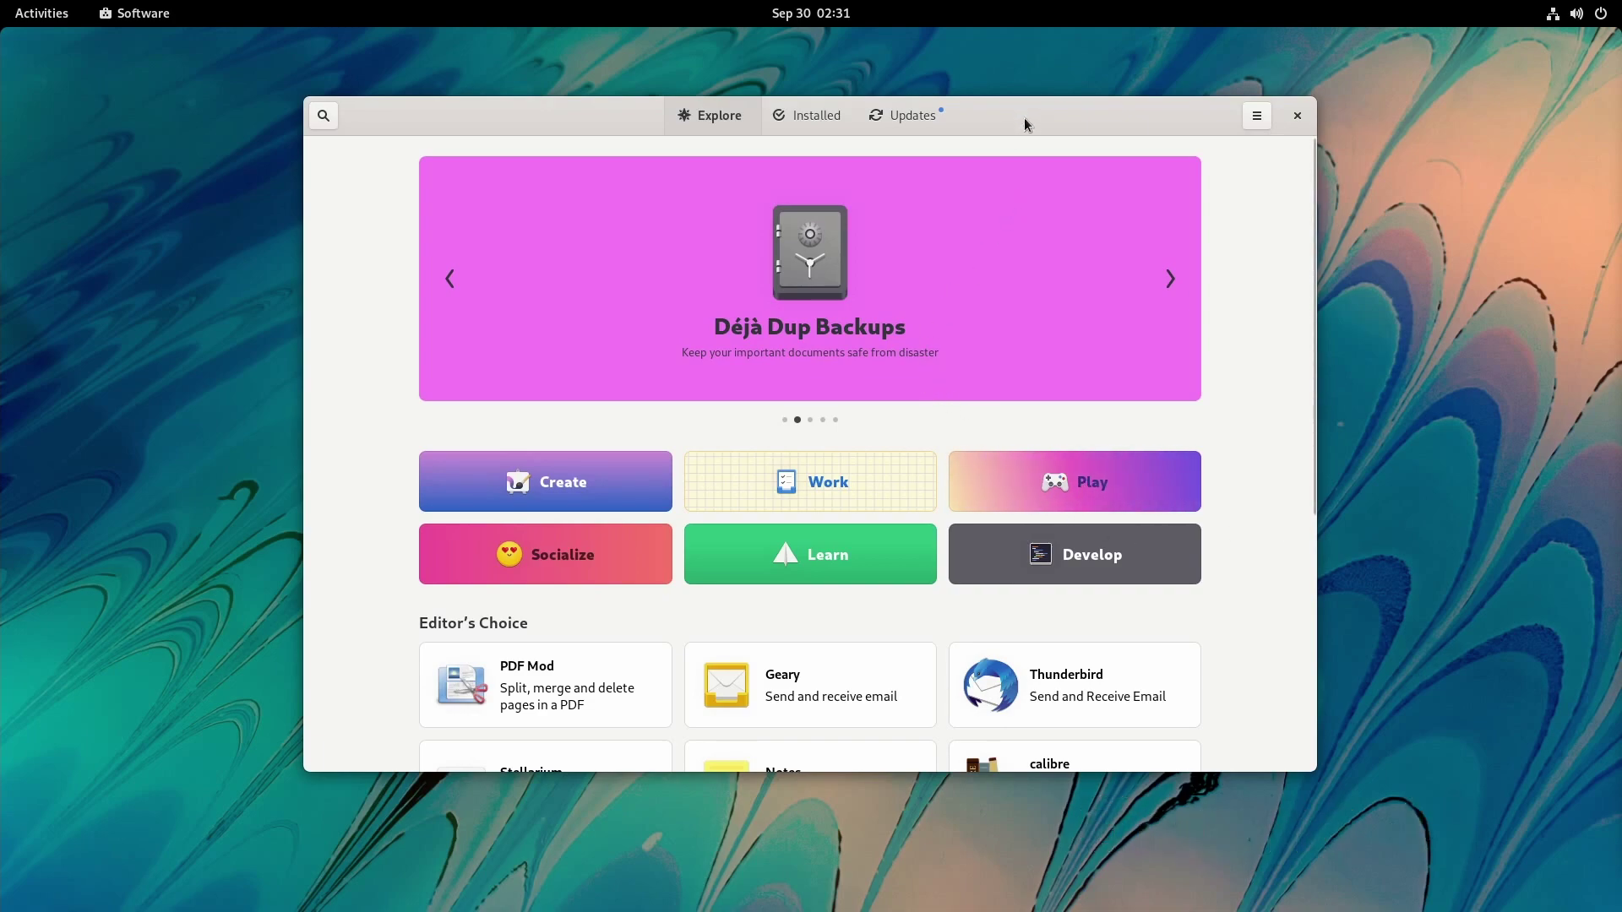
Check Software's About information, which shows version 41.0, then close it.
click(1257, 114)
click(1230, 211)
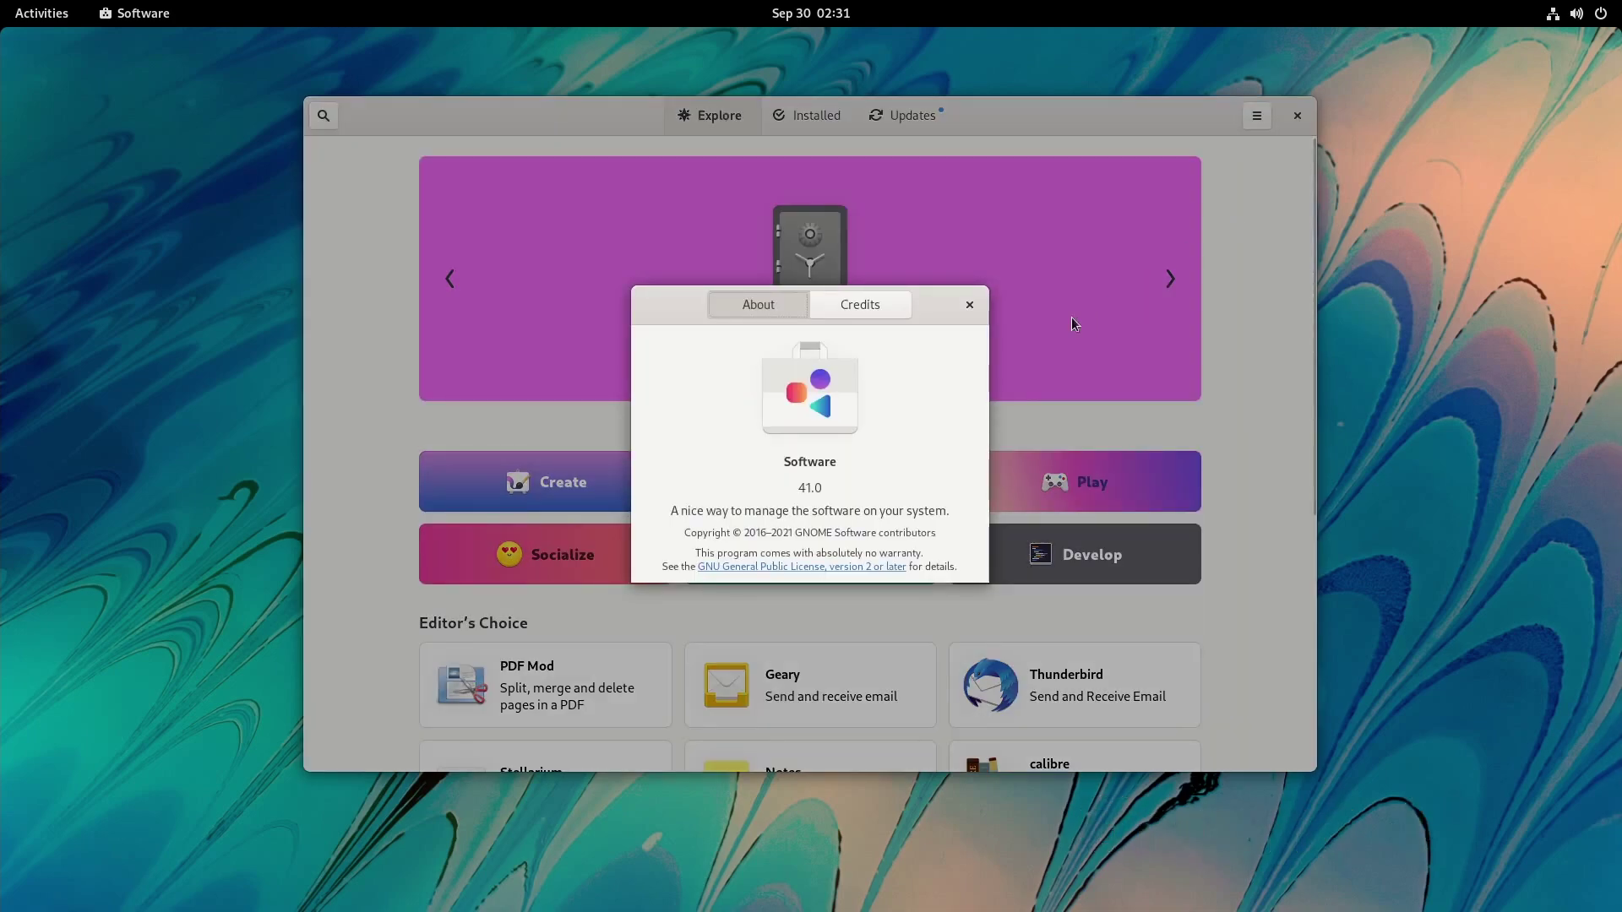
double_click(810, 488)
click(870, 490)
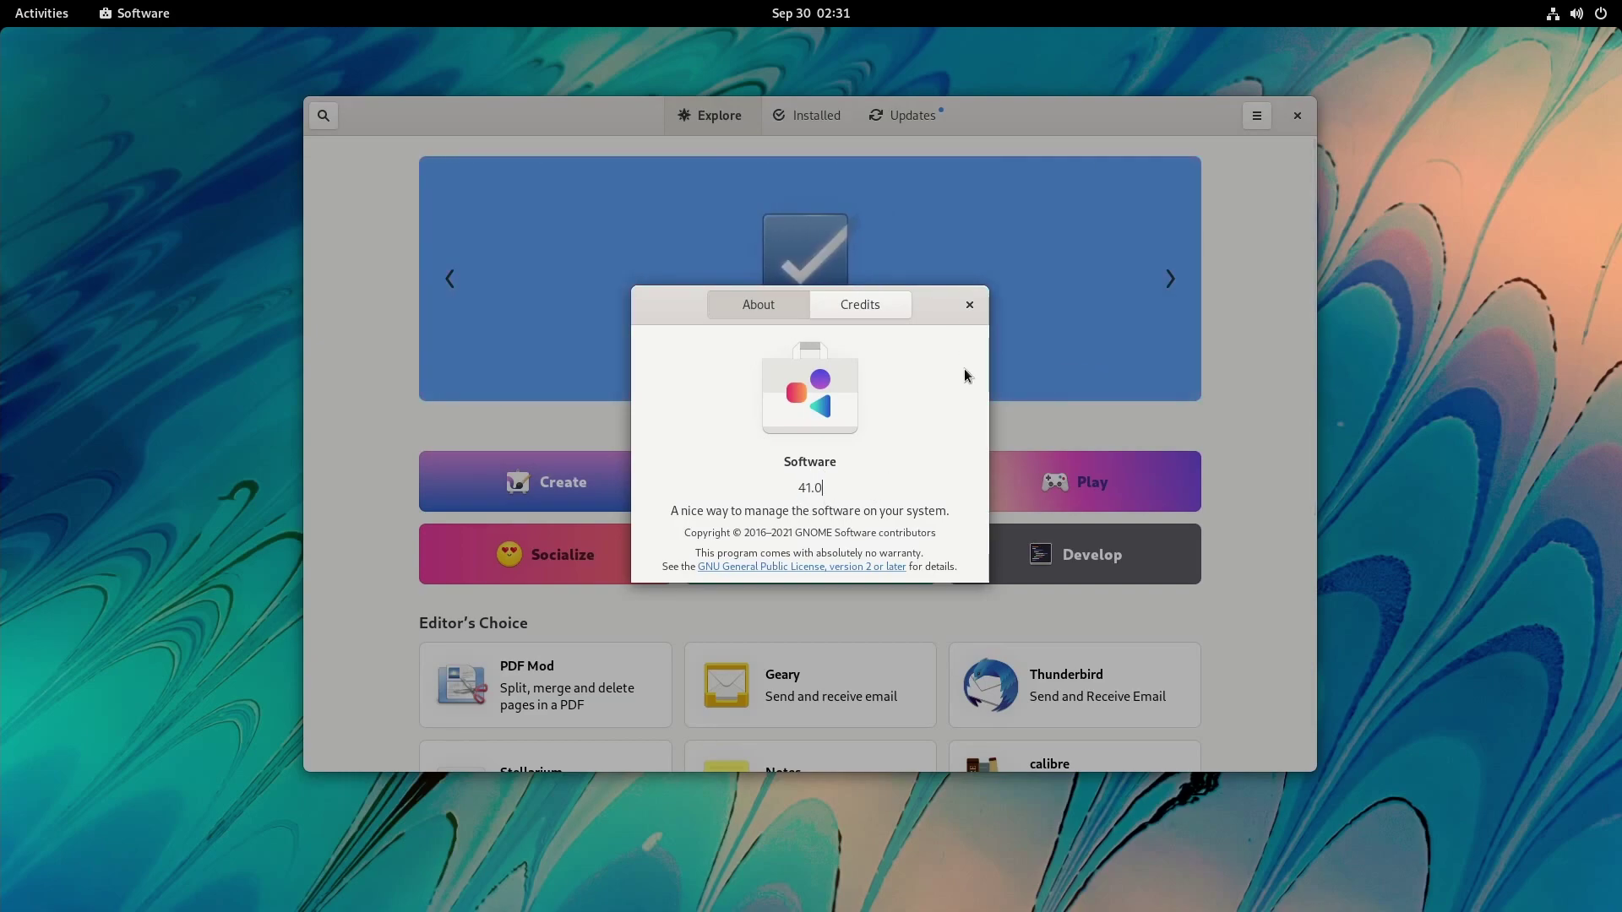
key(Escape)
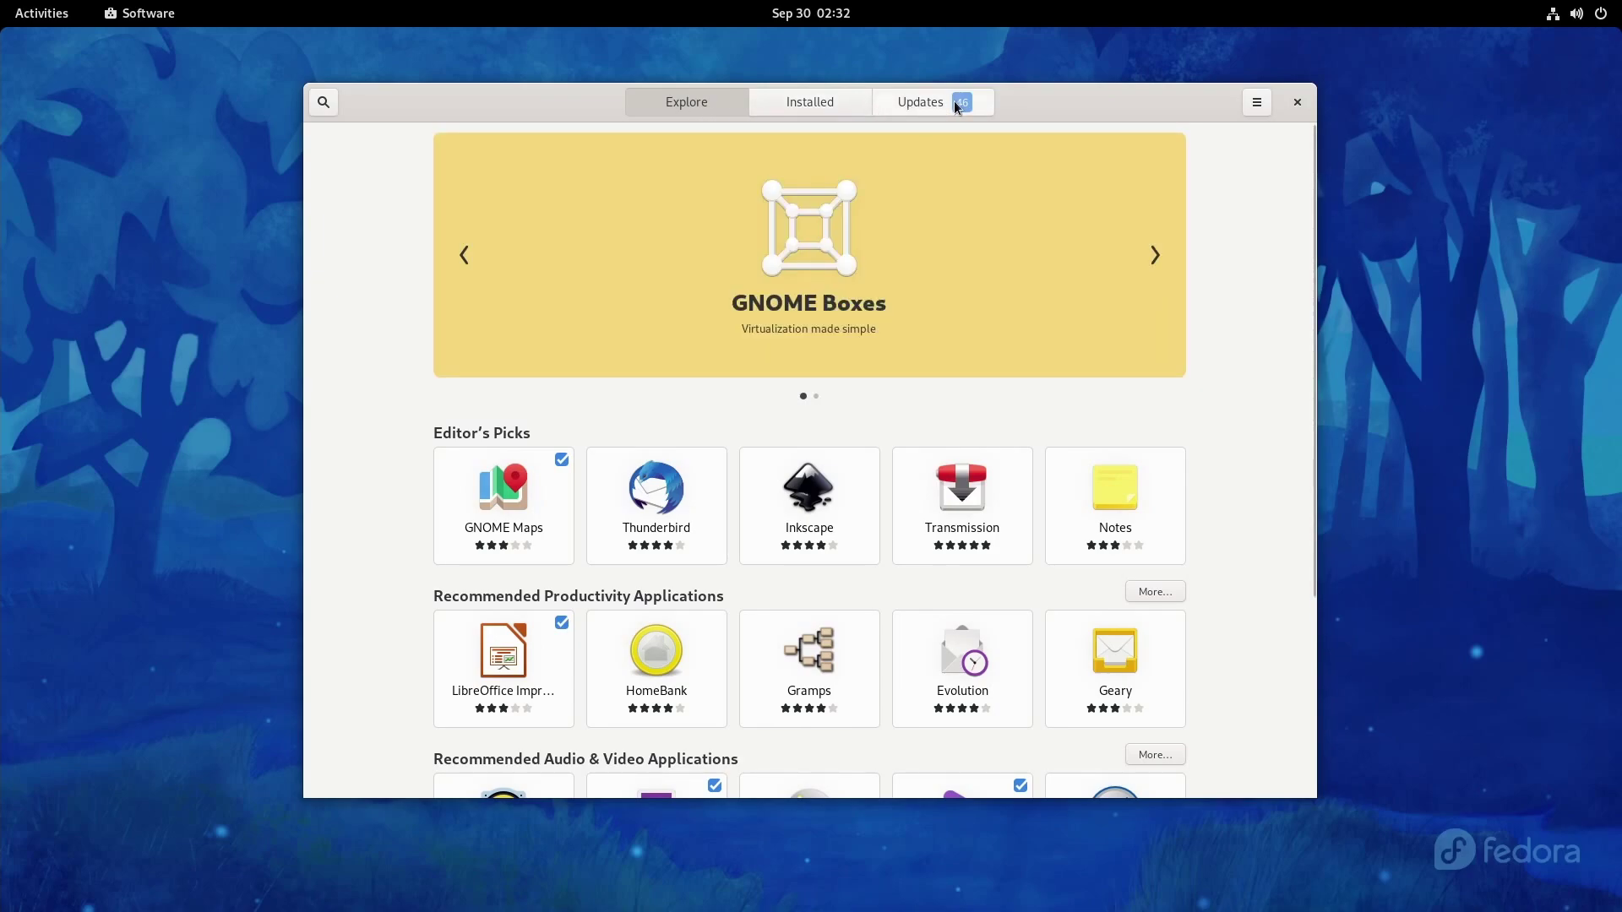
Toggle the store's options menu and scroll down through the Explore page.
click(1257, 103)
click(1257, 104)
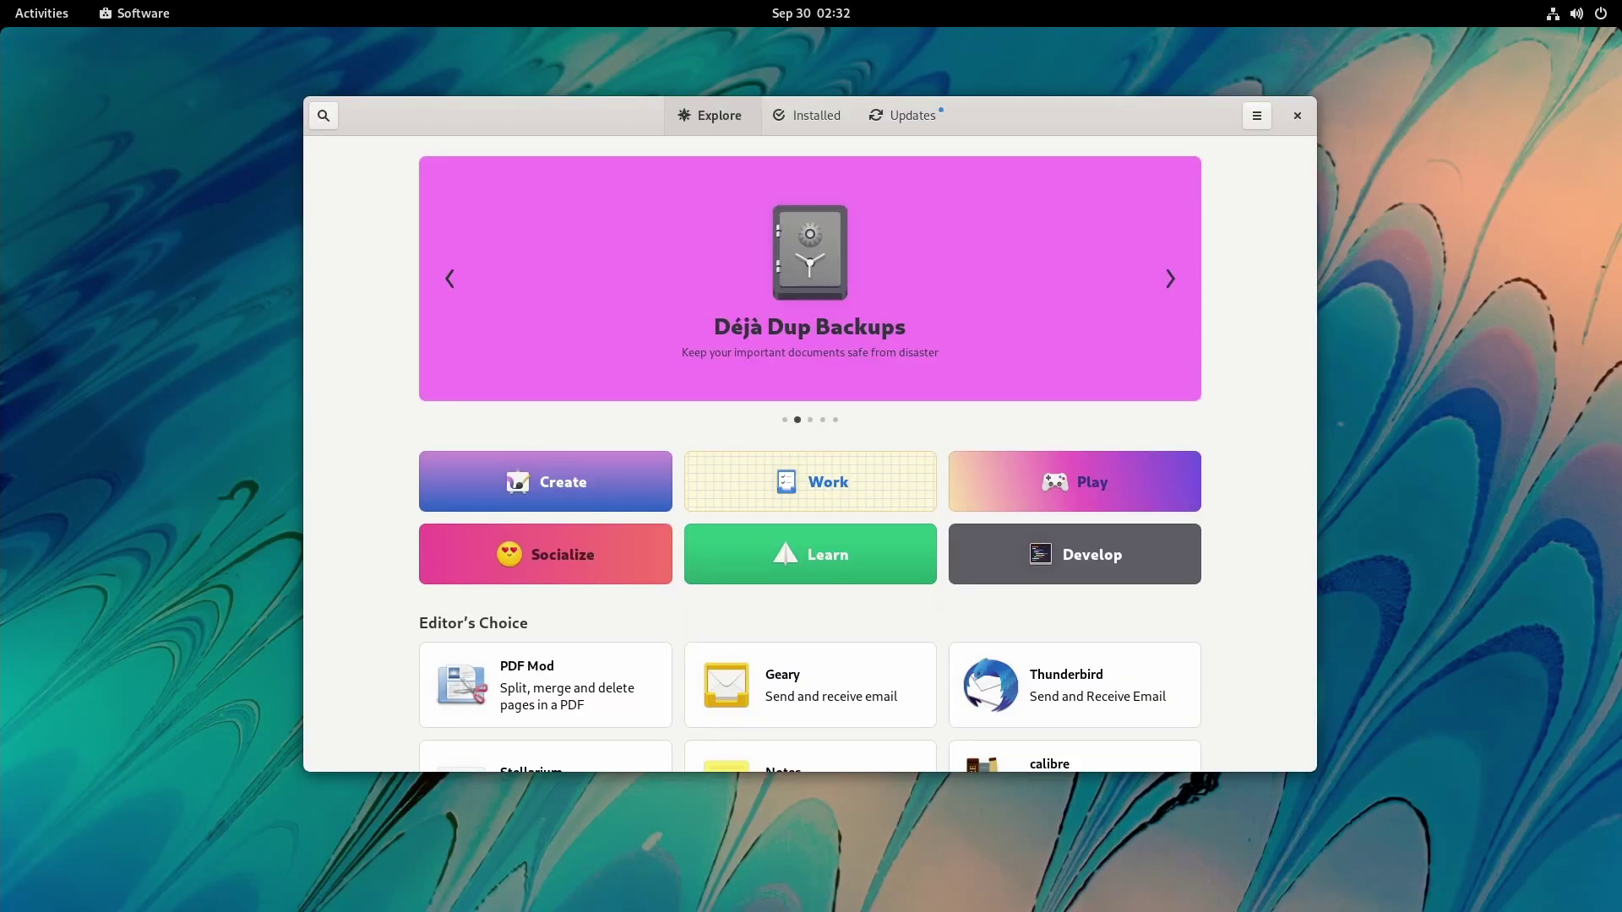
scroll(1282, 618, down, 5)
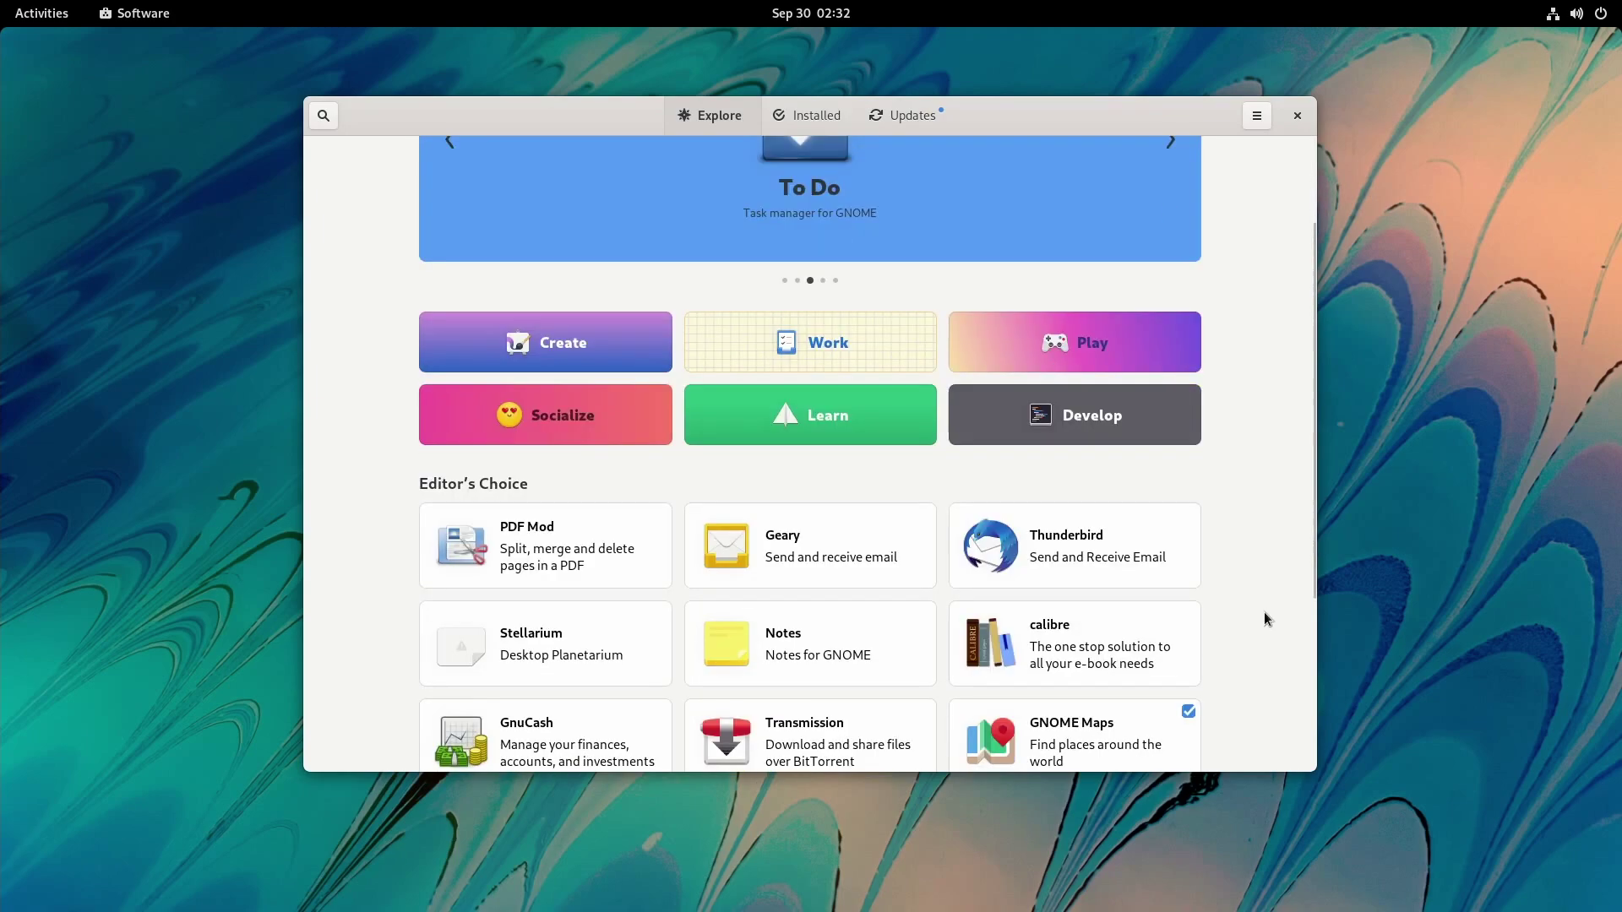
scroll(443, 350, down, 1)
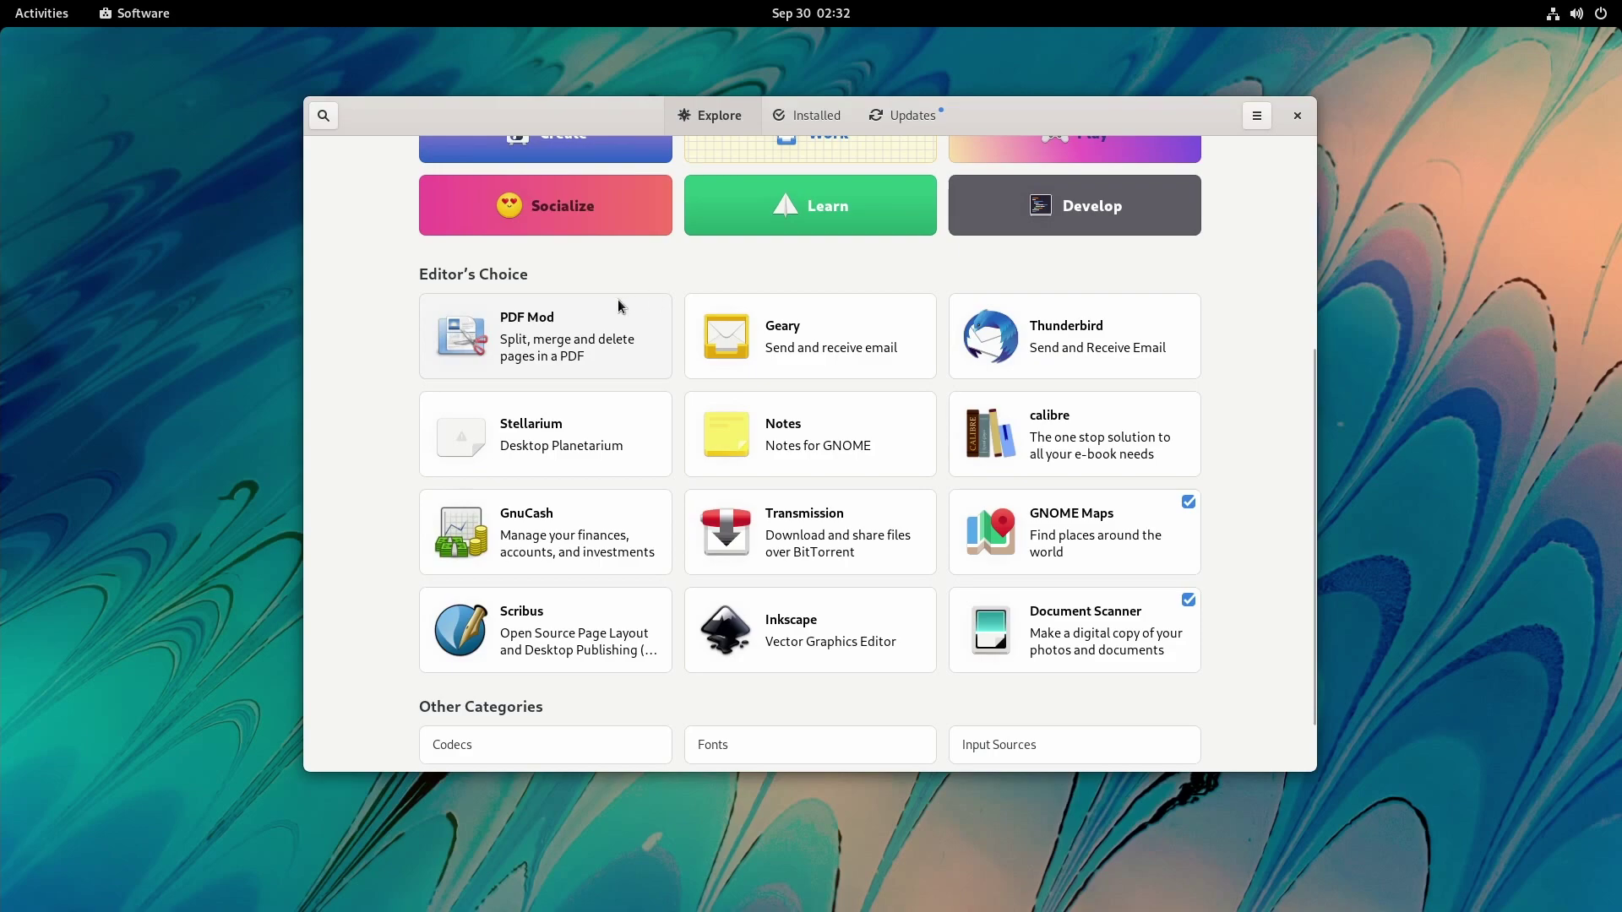
scroll(559, 371, down, 1)
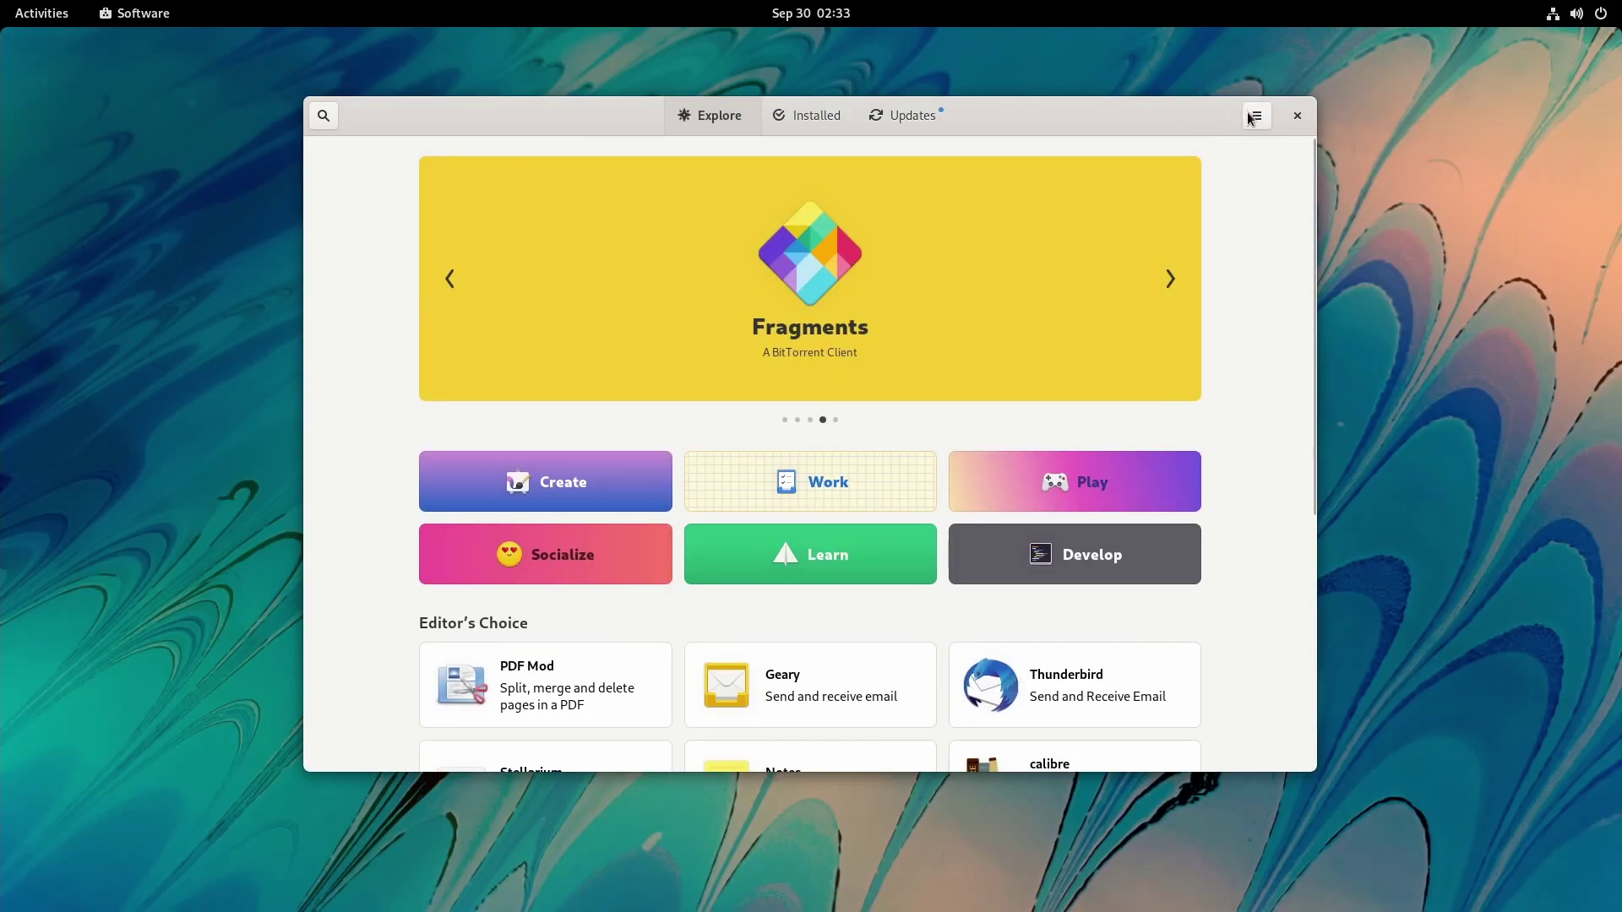
Dismiss the options menu again and show the list of installed applications.
click(1256, 118)
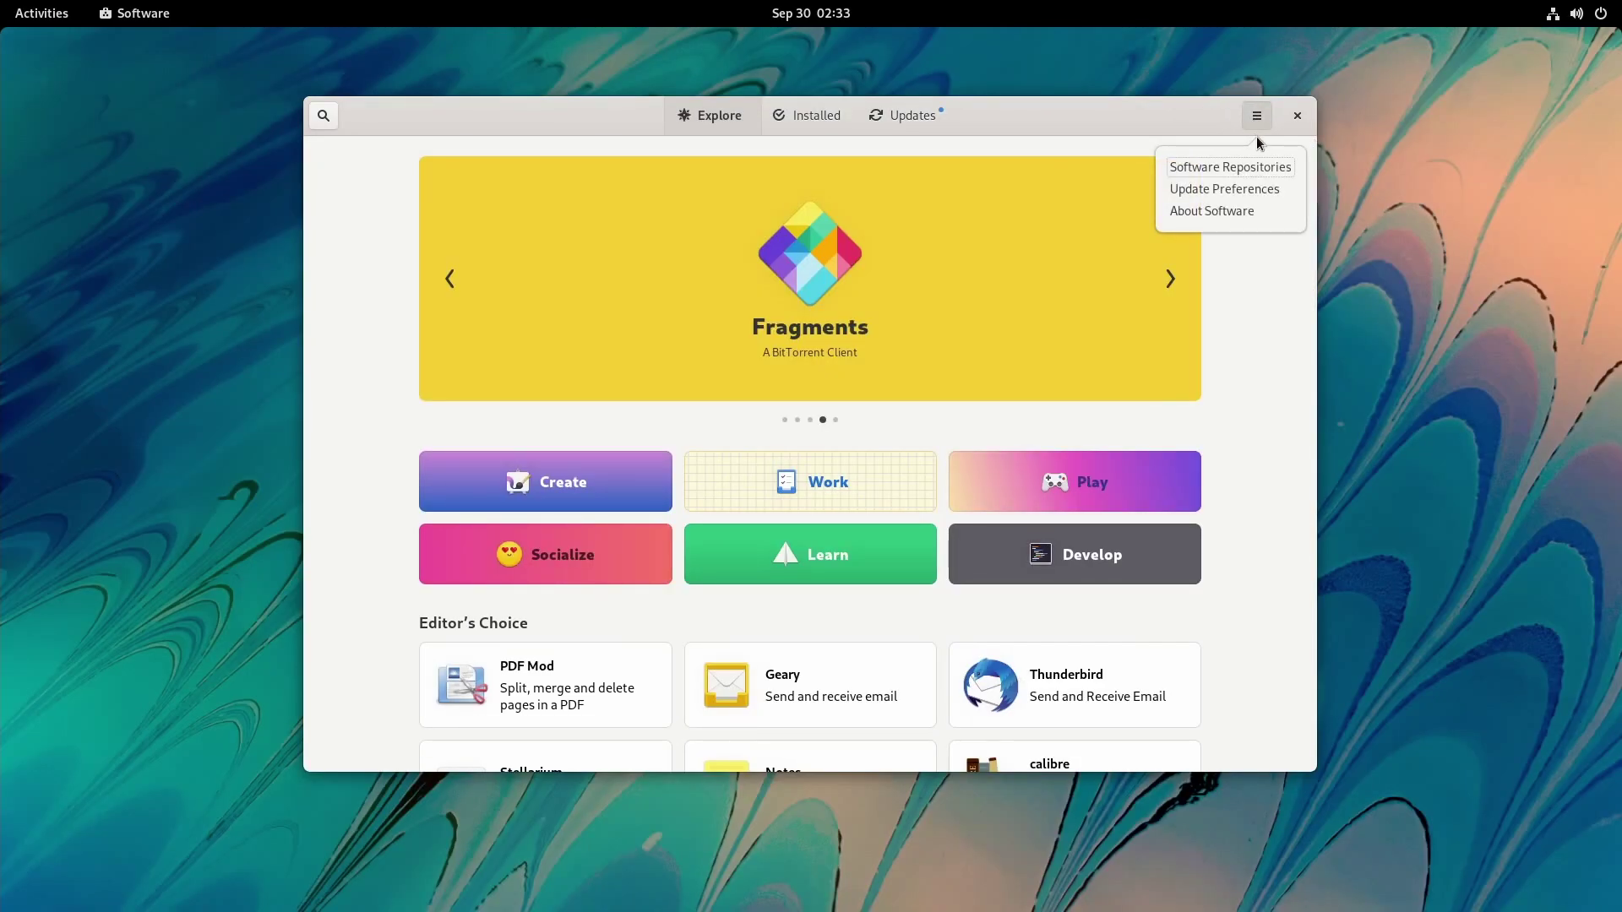
key(Escape)
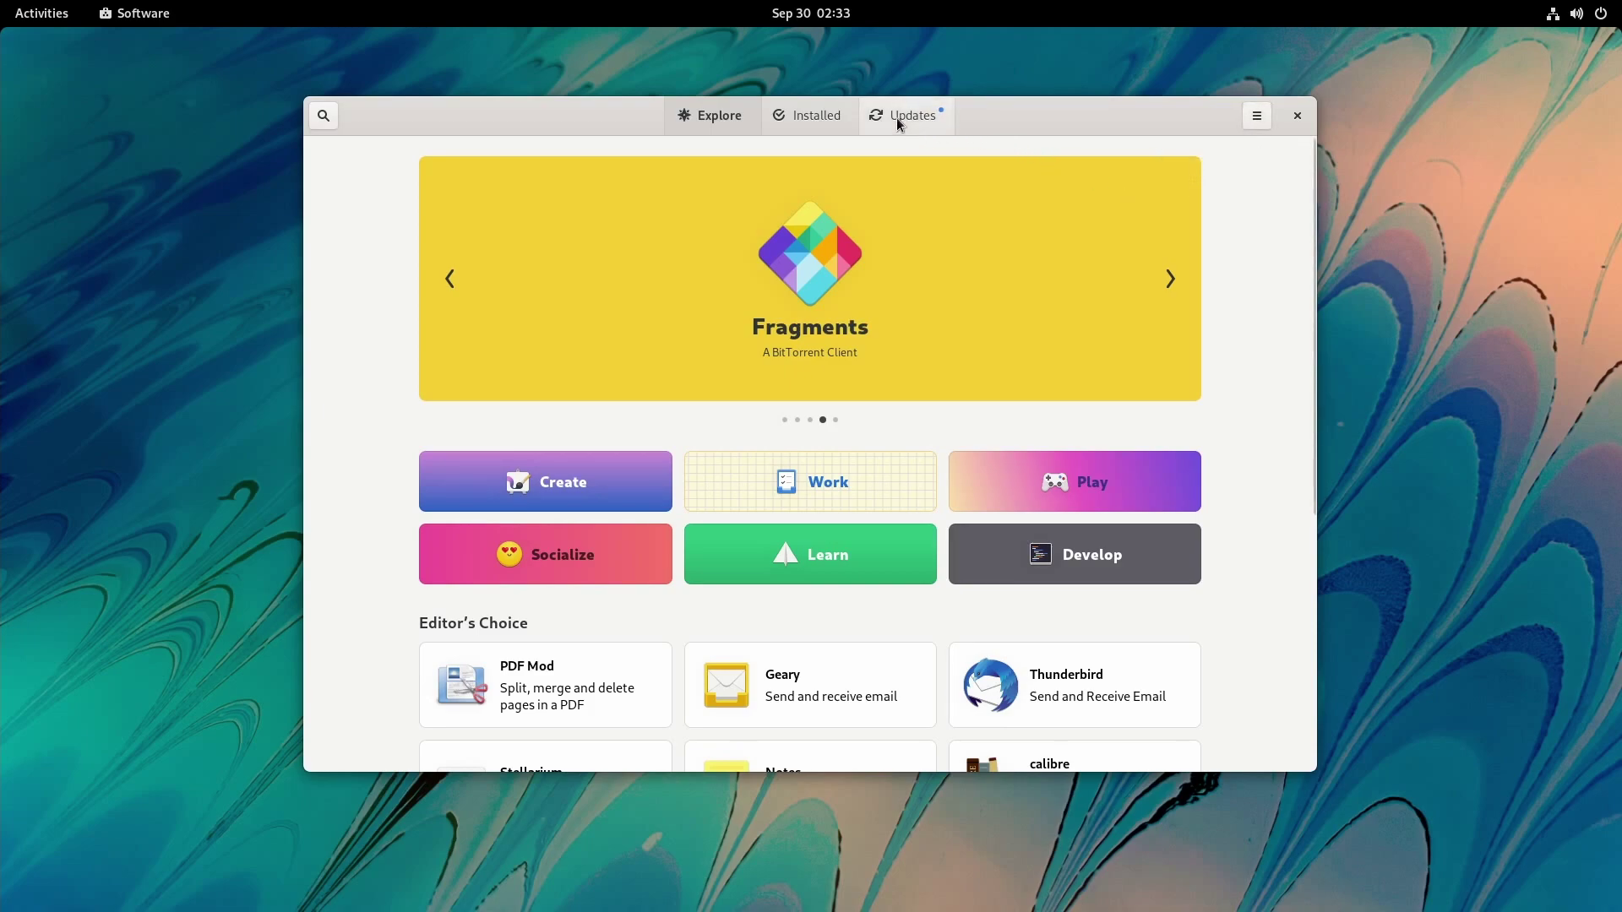
click(816, 118)
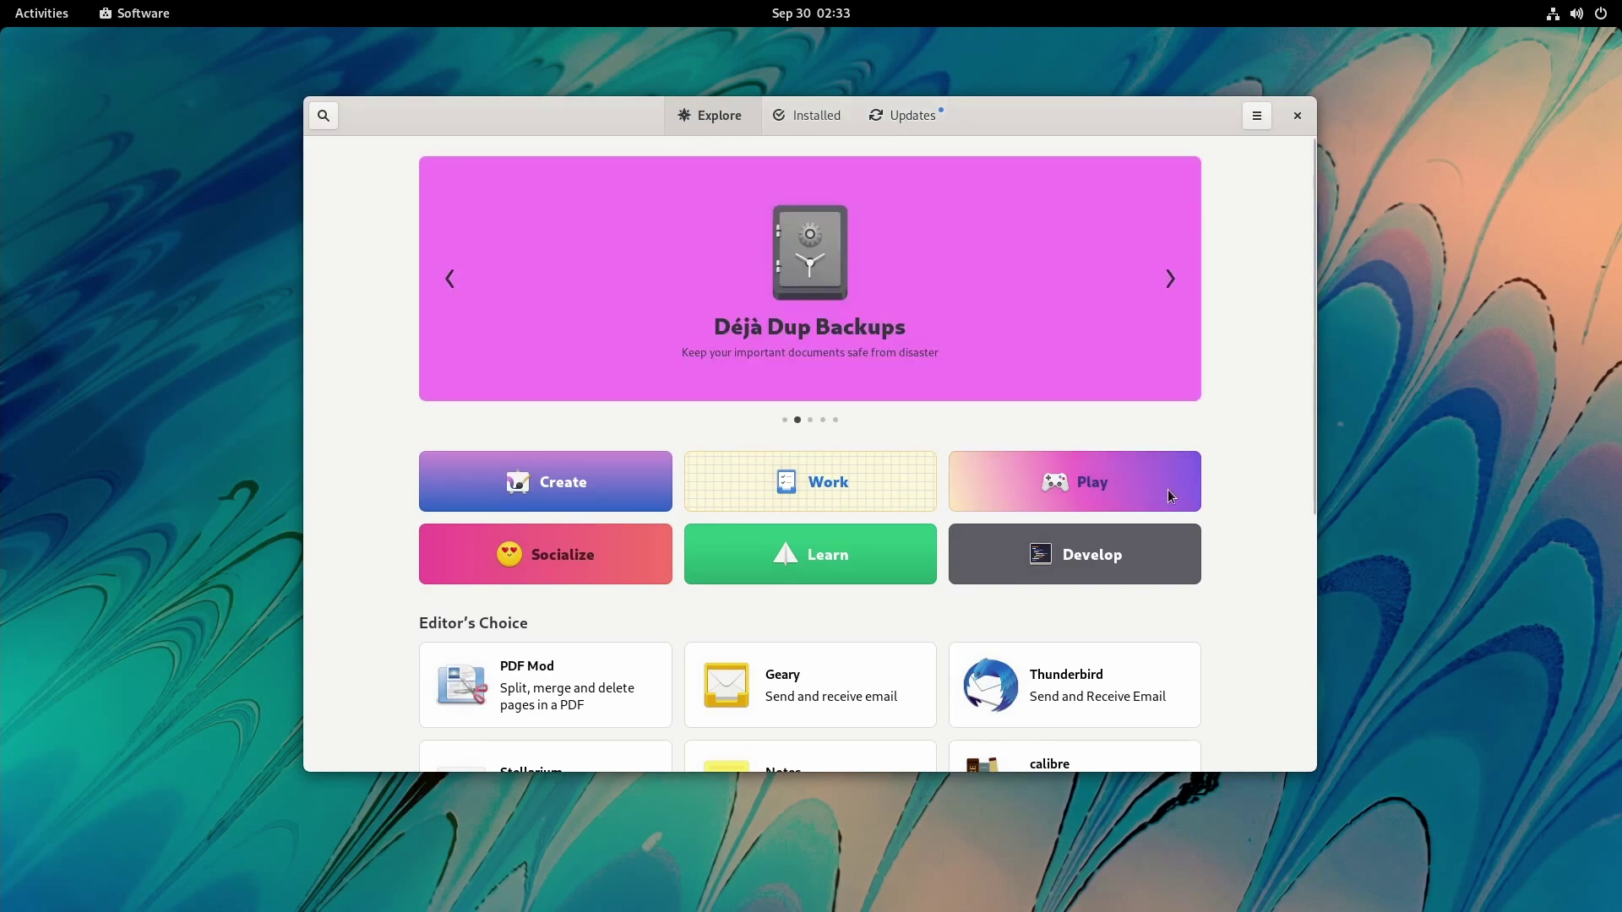
Open Thunderbird's details, go back to Explore with Alt+Left, and open GNOME Maps.
click(1045, 698)
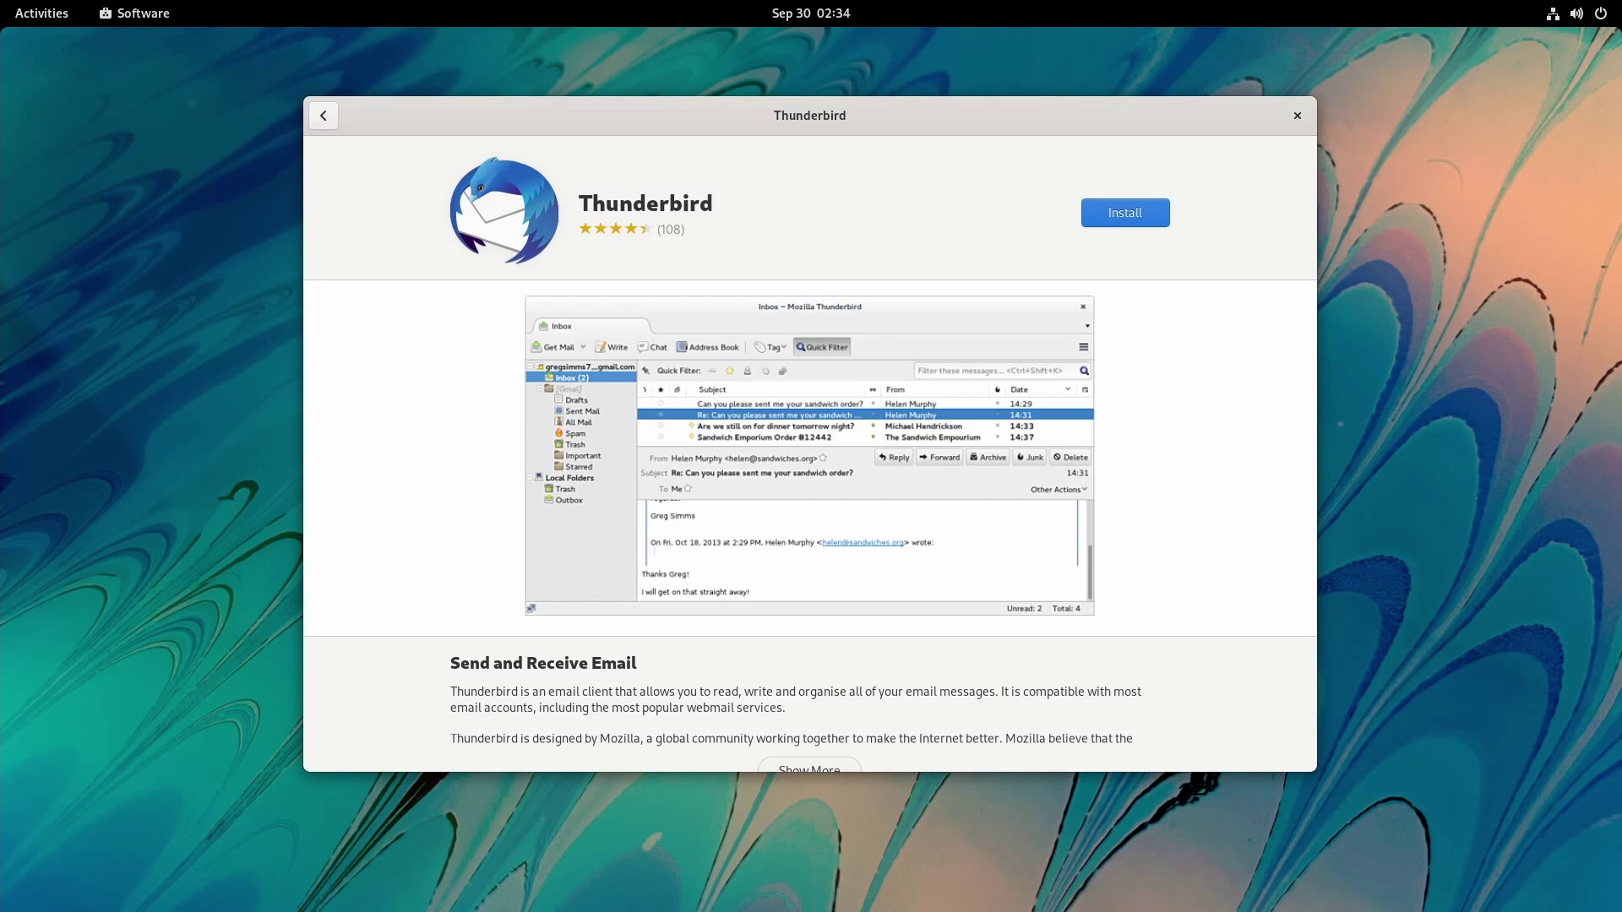
key(alt+Left)
scroll(978, 519, down, 5)
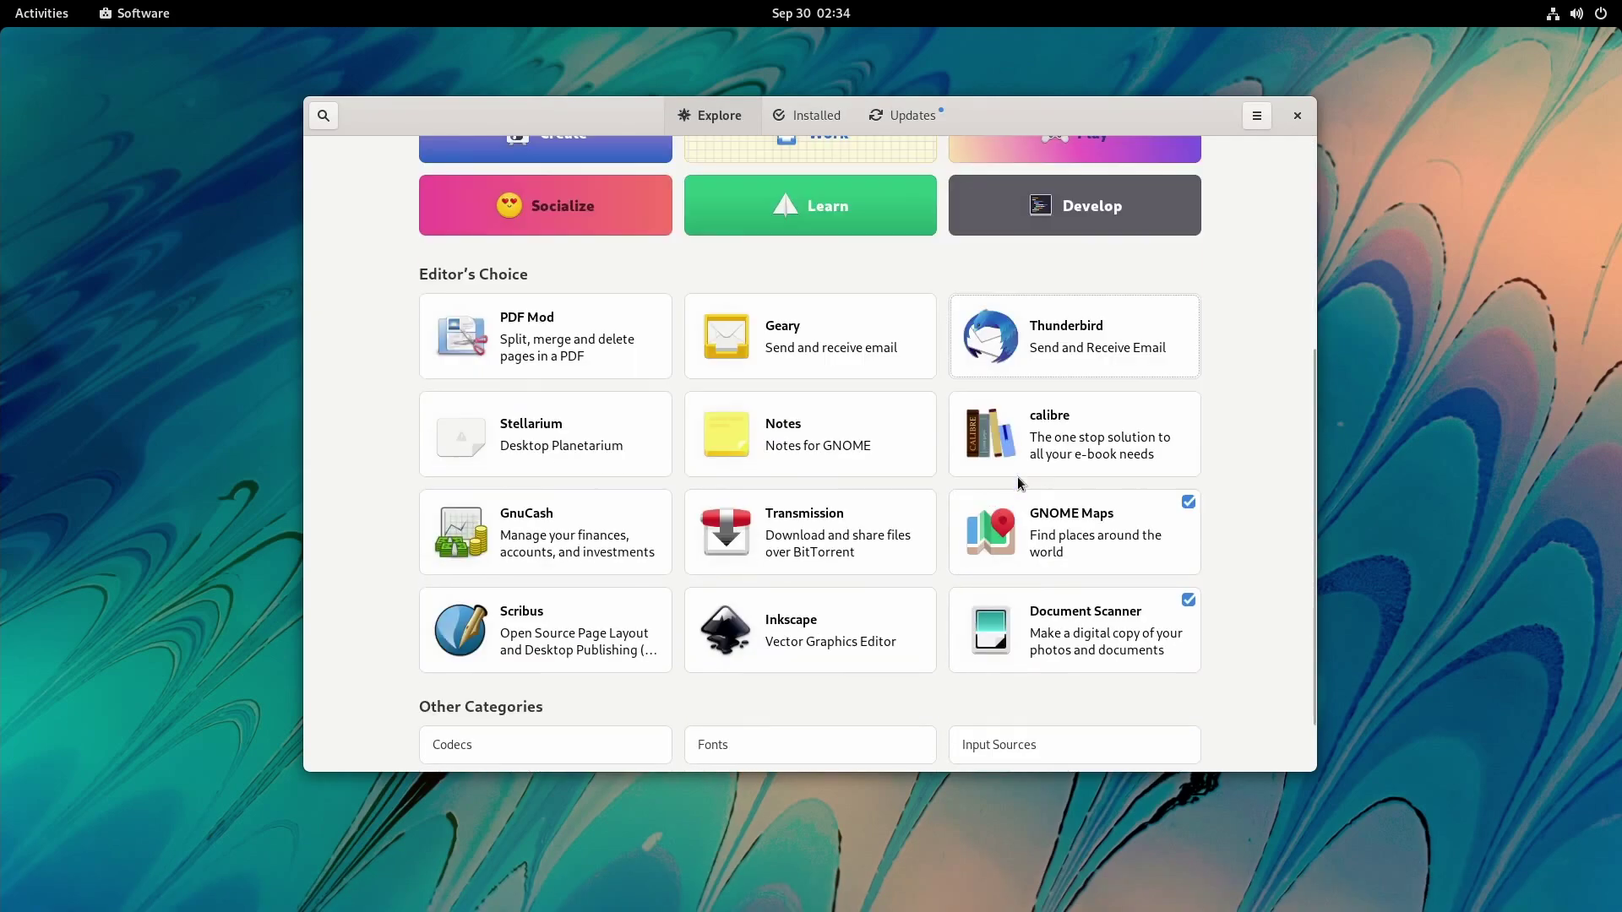
click(1063, 545)
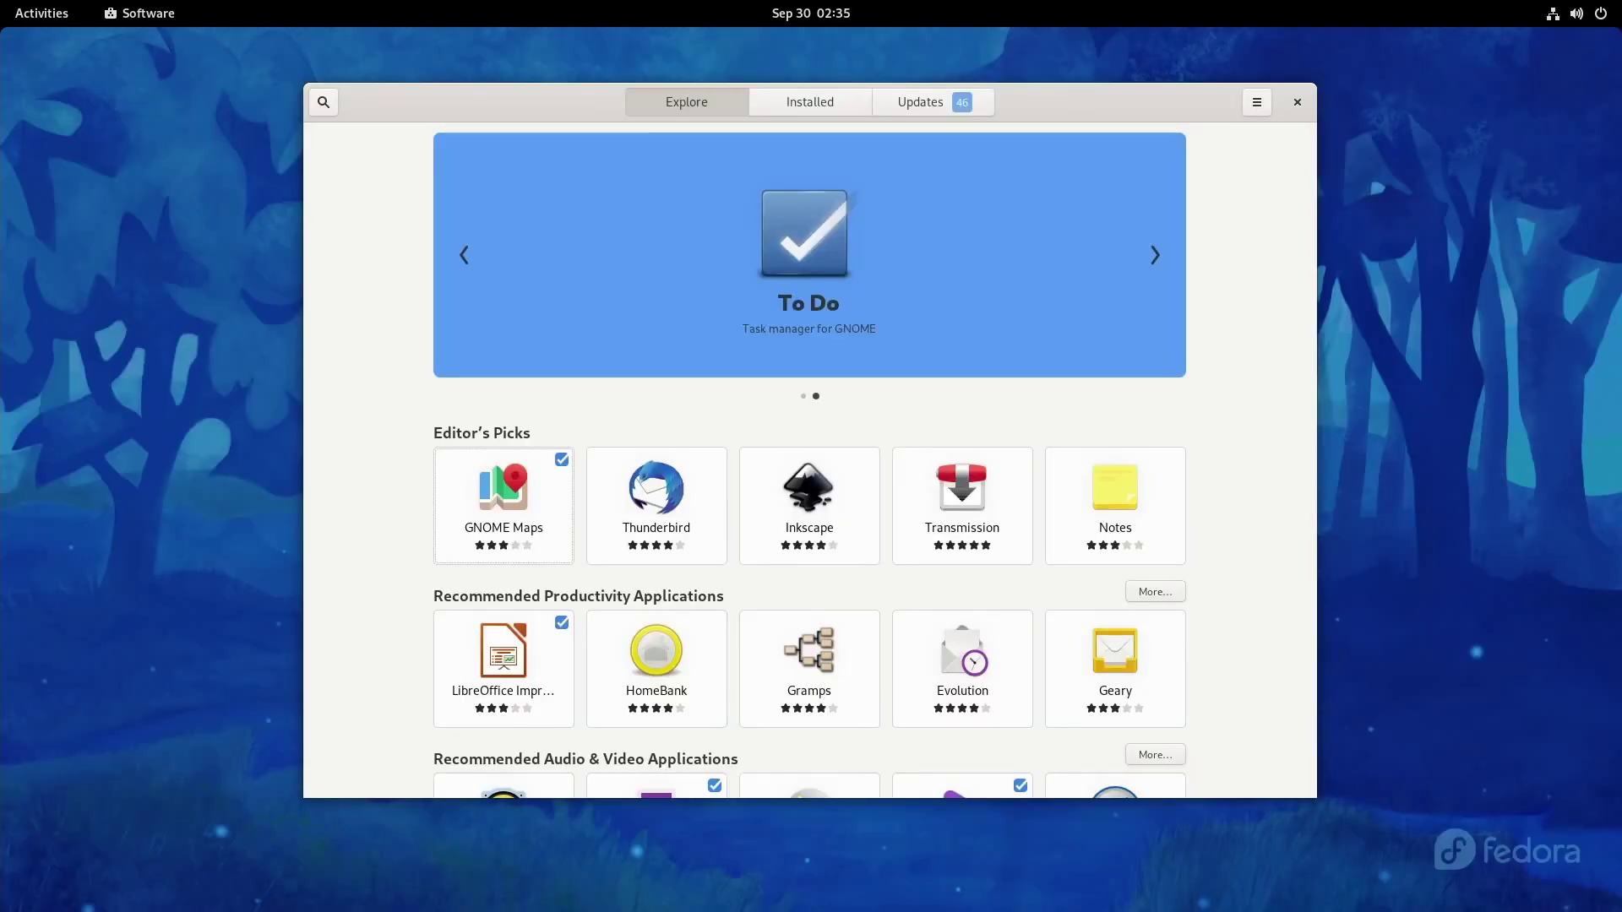
Open GNOME Maps' details, scroll through its description and reviews, and show its Fedora source.
scroll(1215, 593, down, 4)
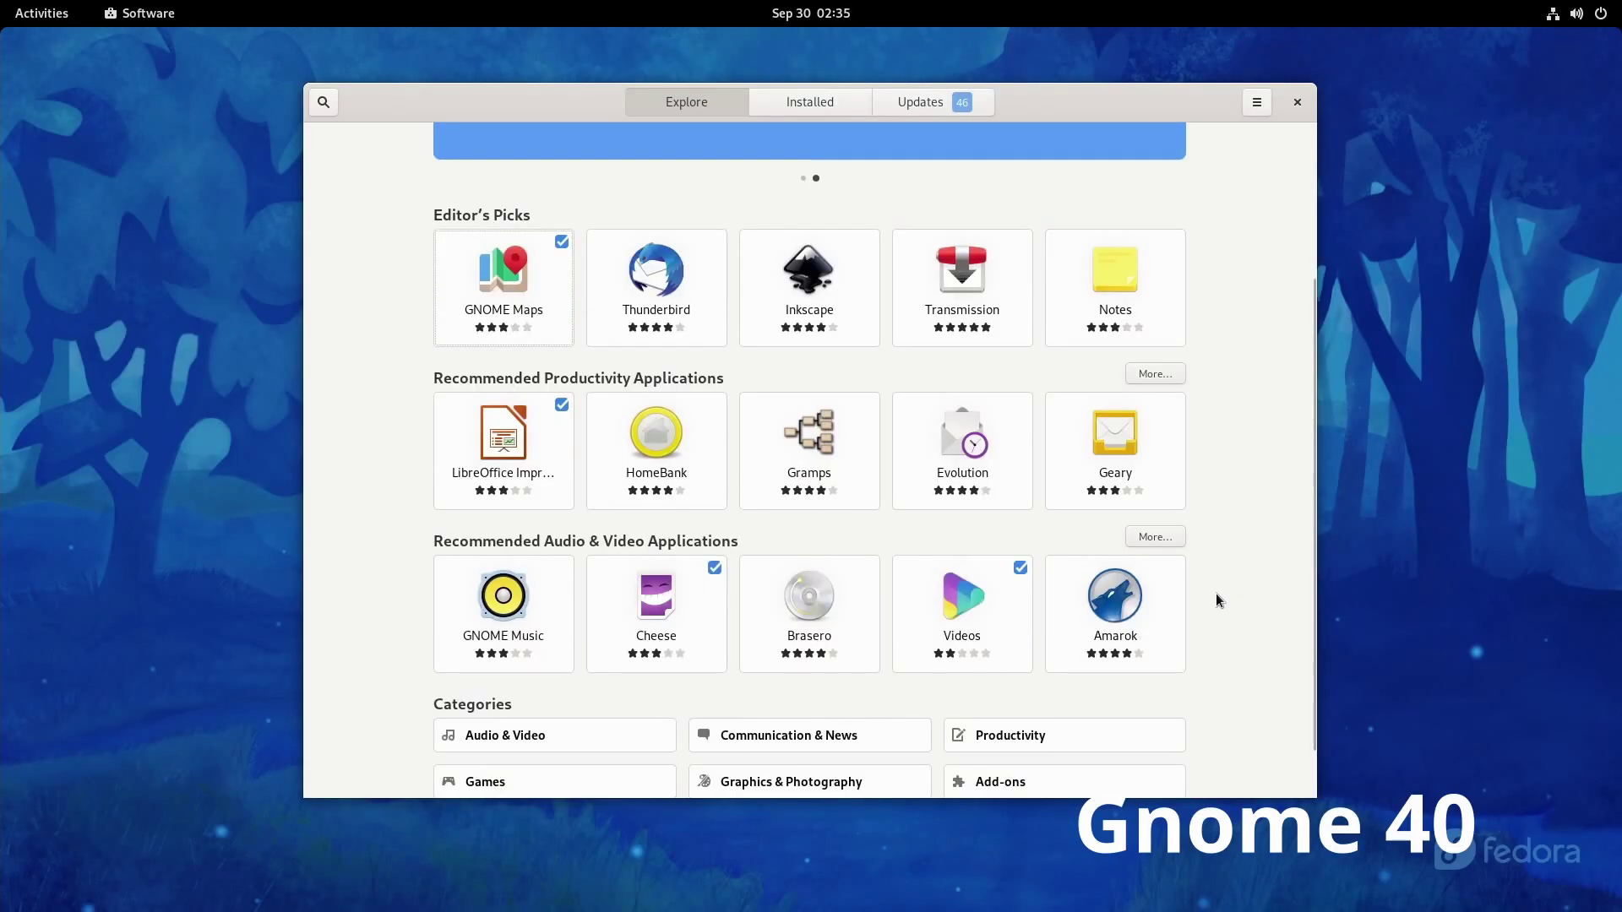
click(489, 298)
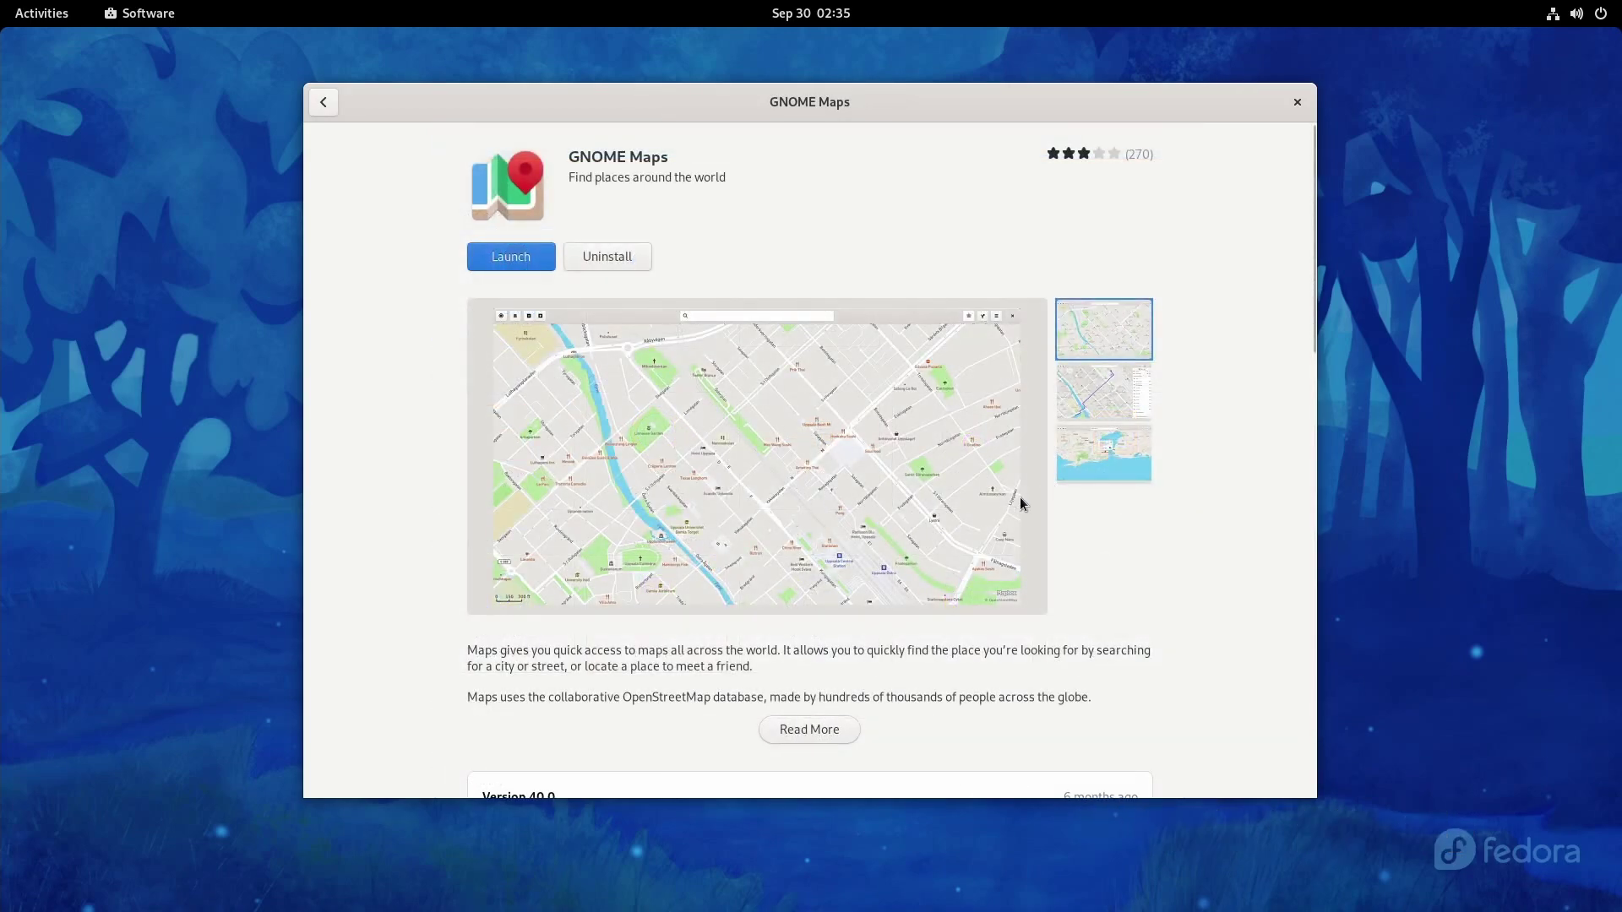
scroll(1162, 502, down, 10)
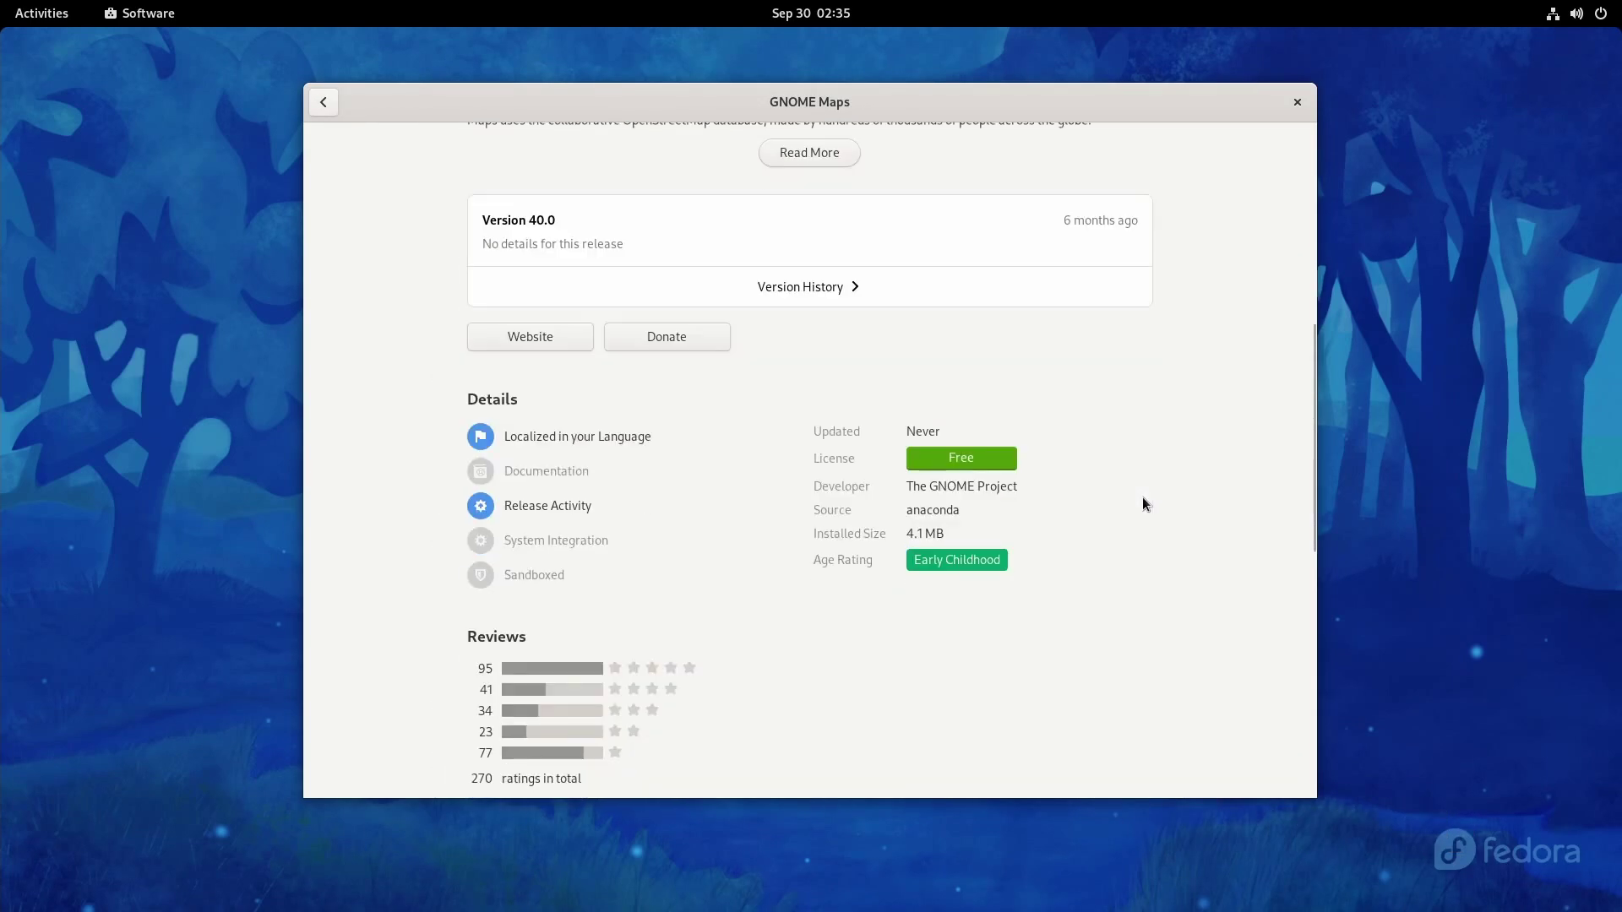
scroll(651, 410, up, 3)
scroll(718, 457, down, 2)
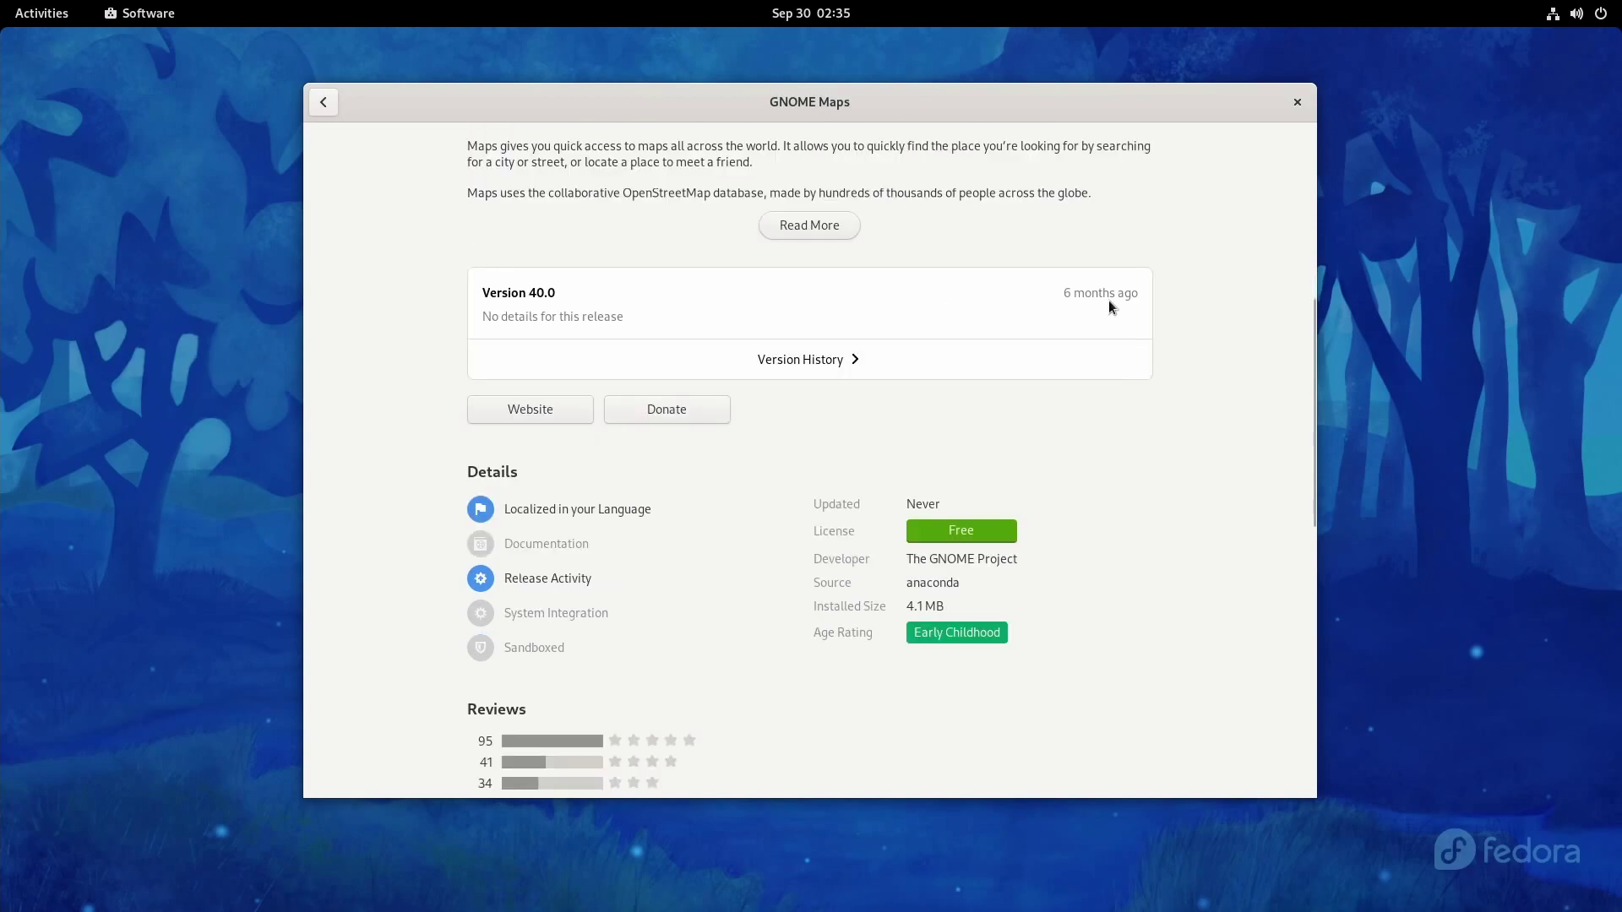
scroll(742, 405, down, 3)
scroll(708, 493, down, 4)
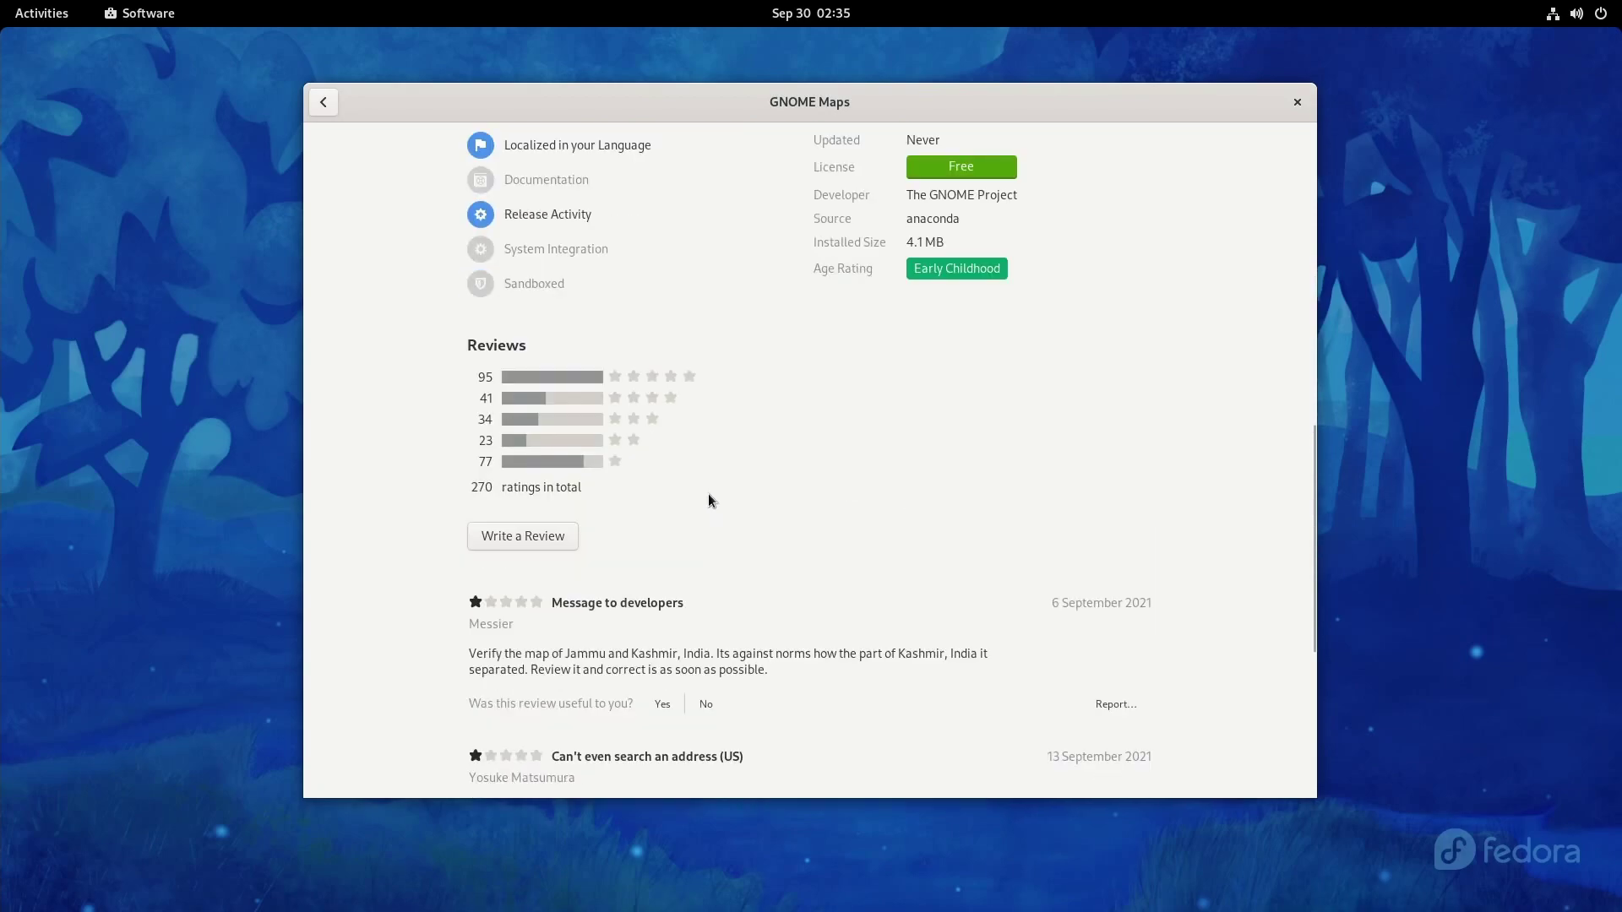
scroll(701, 507, down, 4)
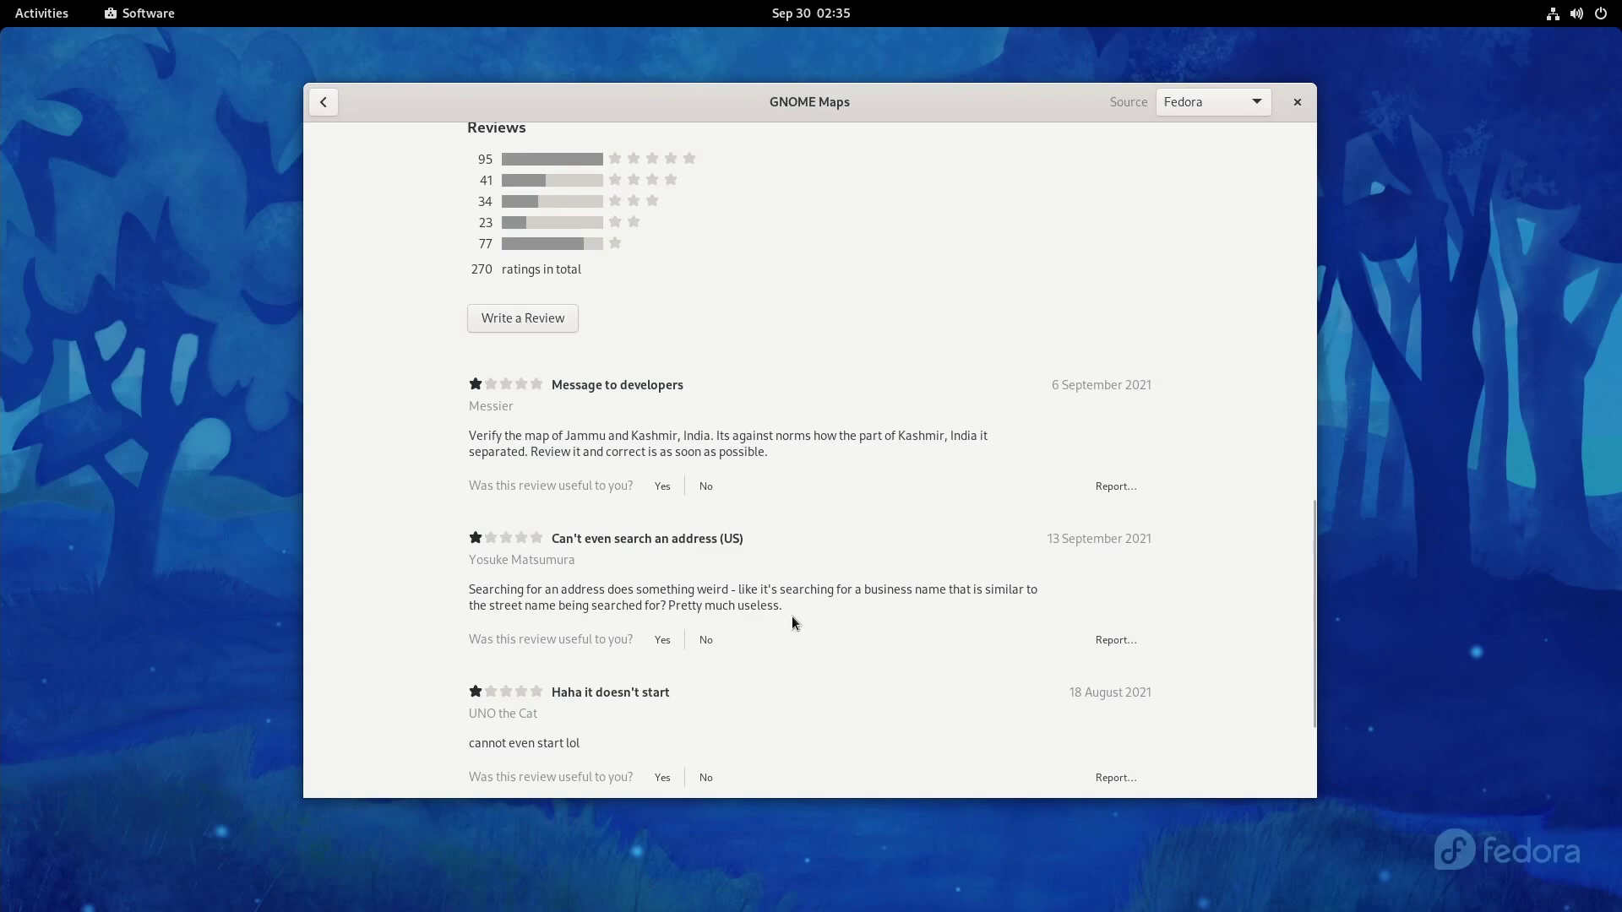
scroll(885, 645, down, 2)
scroll(1229, 139, up, 15)
click(1214, 100)
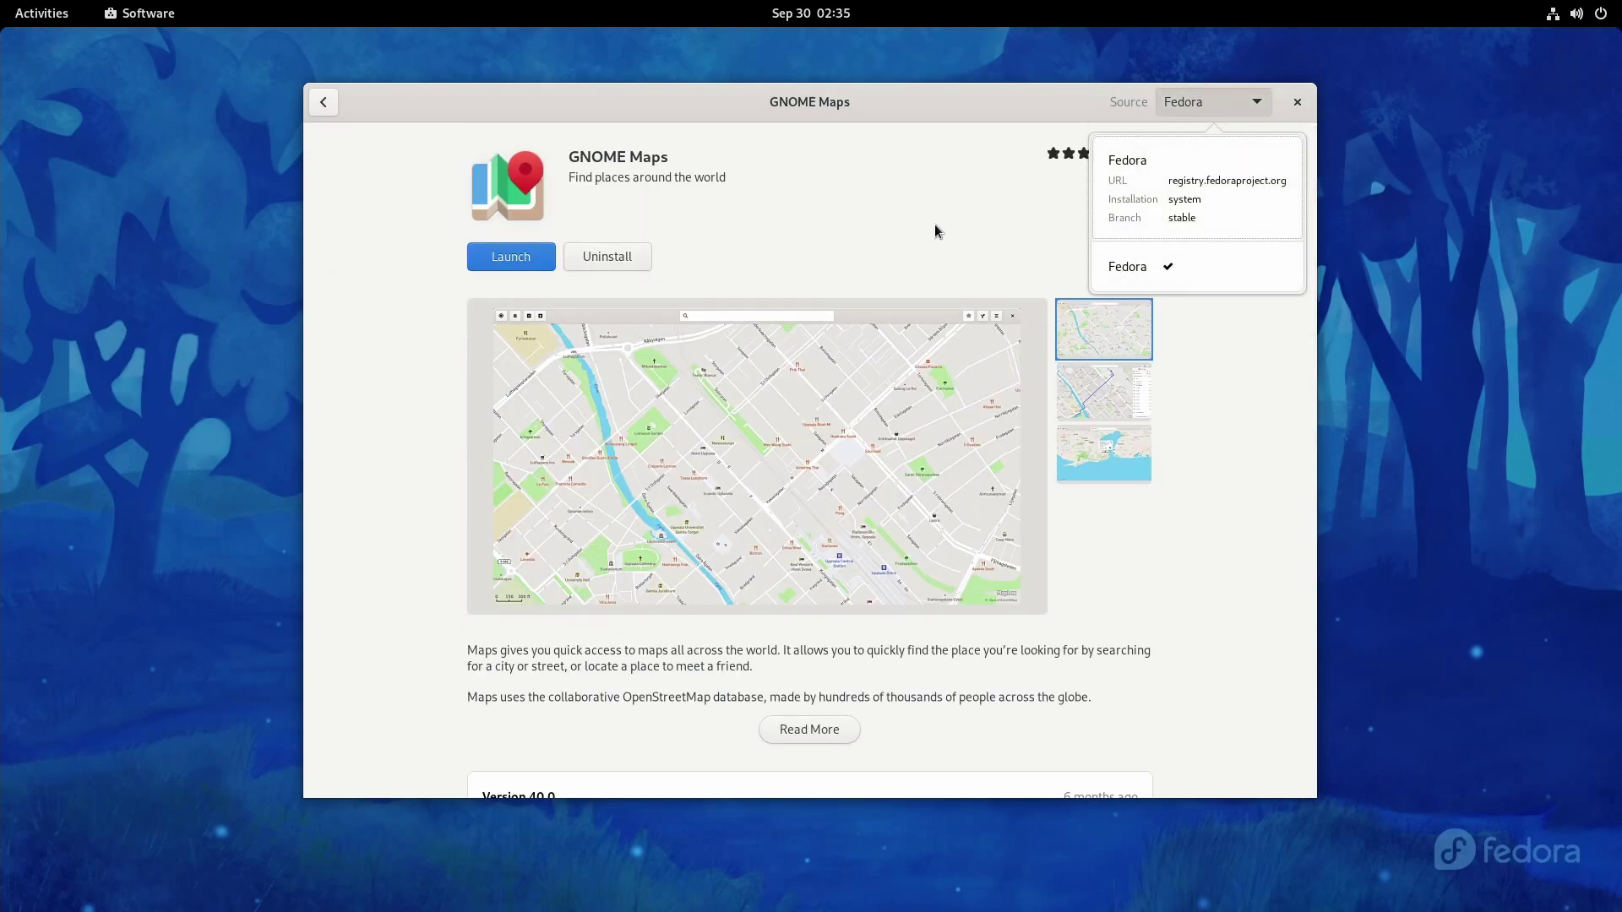
Review the sources offering GNOME Maps, keeping Fedora Linux (RPM) selected.
click(985, 235)
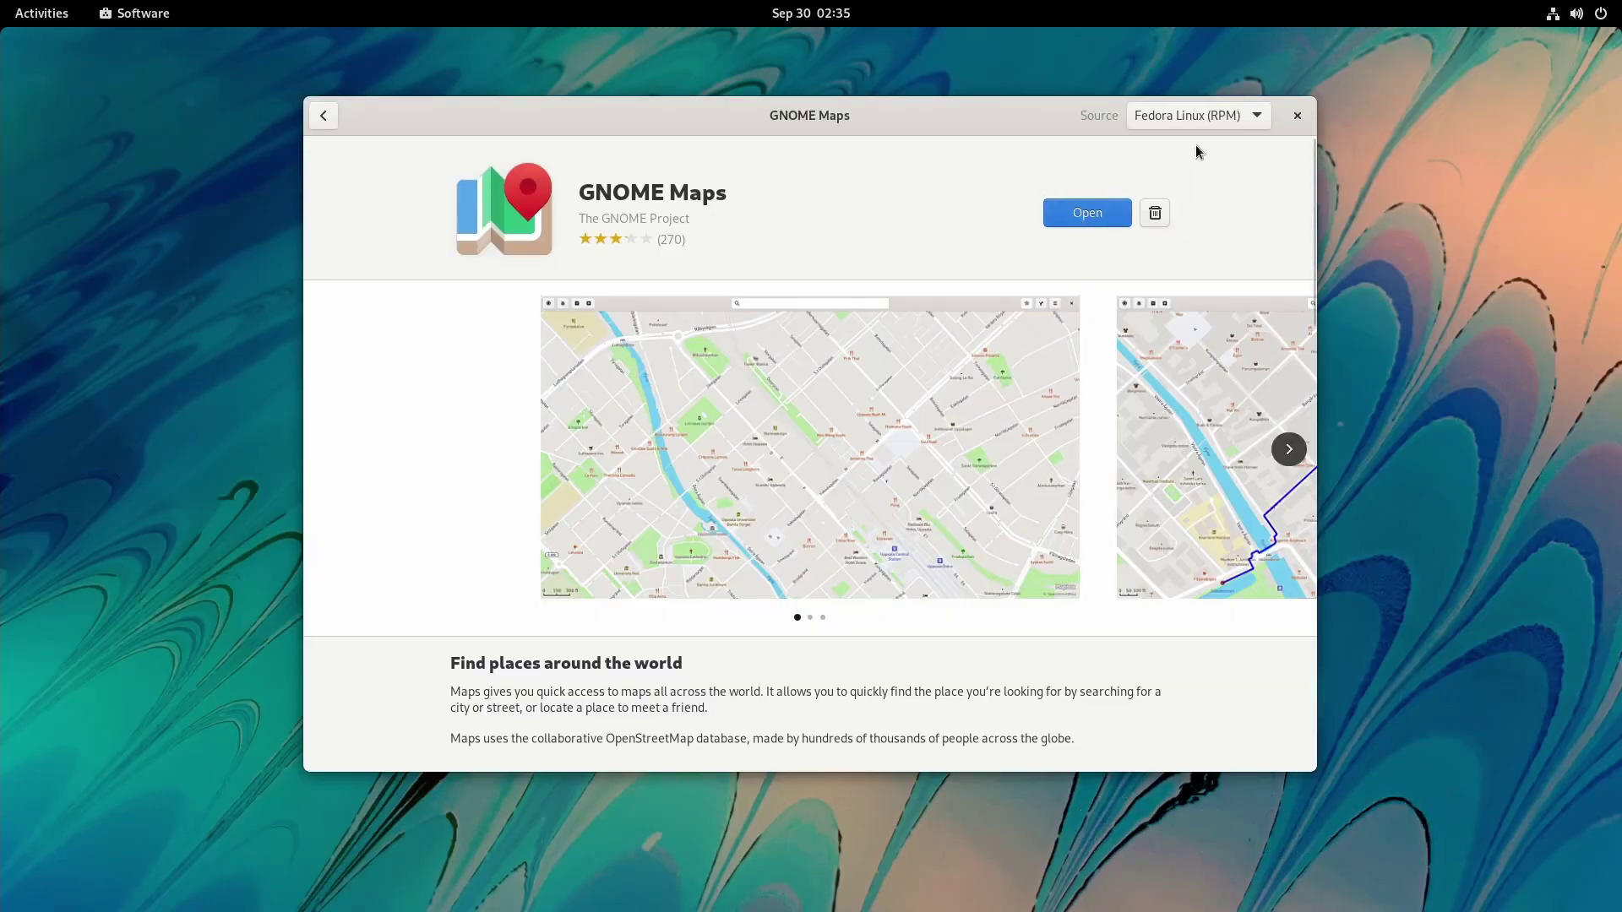
click(1187, 120)
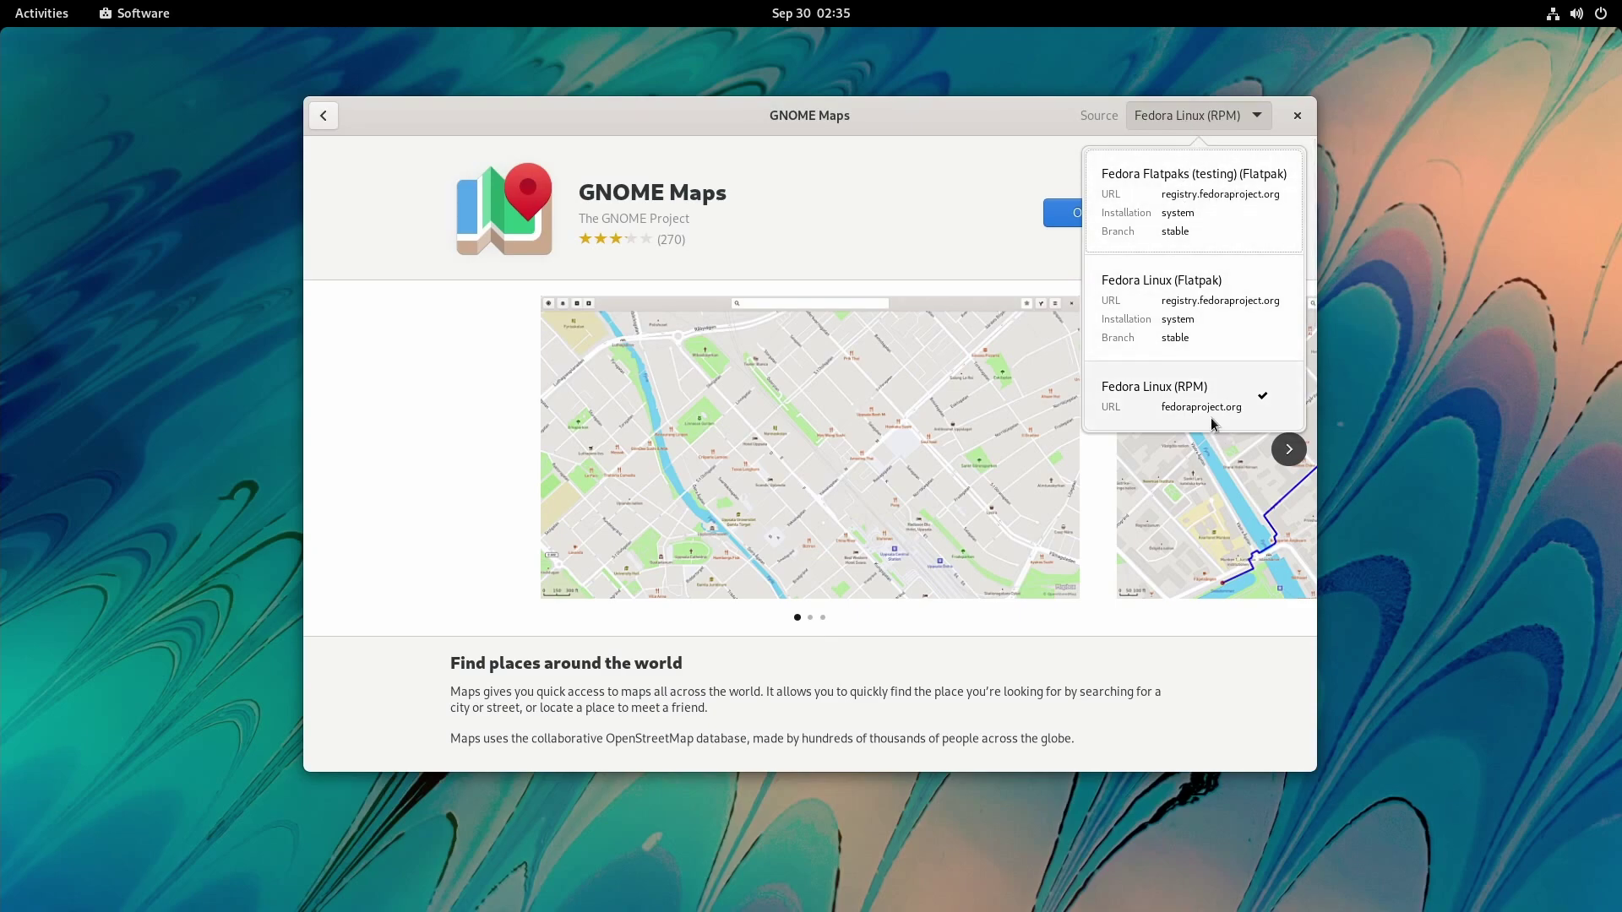
click(853, 216)
Browse through GNOME Maps' screenshots in the carousel.
click(1289, 449)
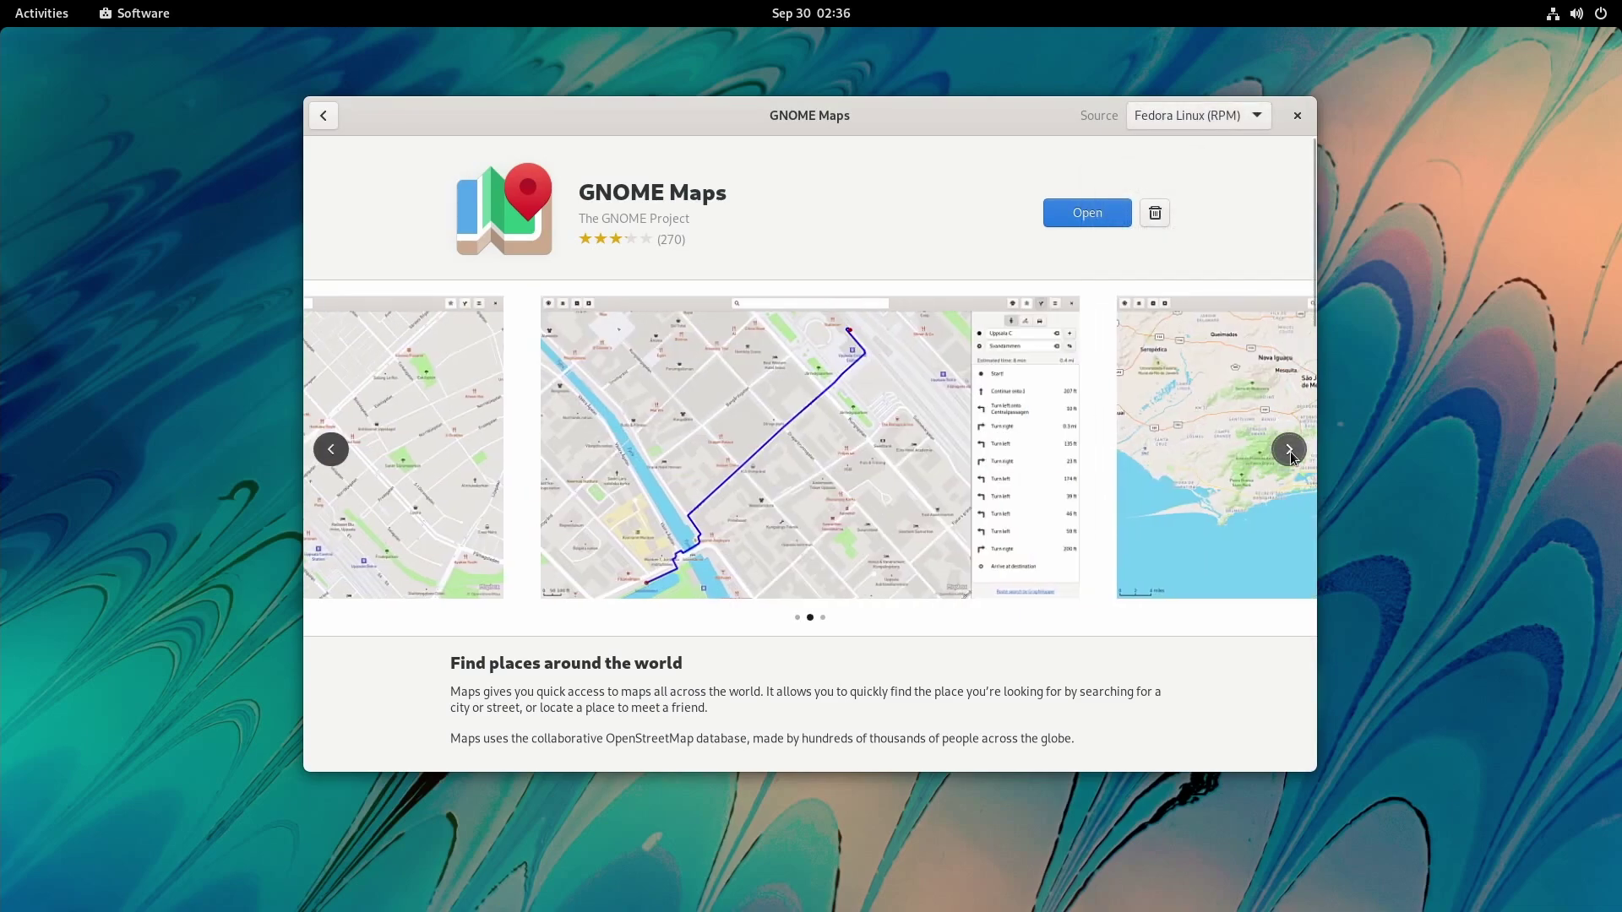
click(1289, 453)
click(1288, 452)
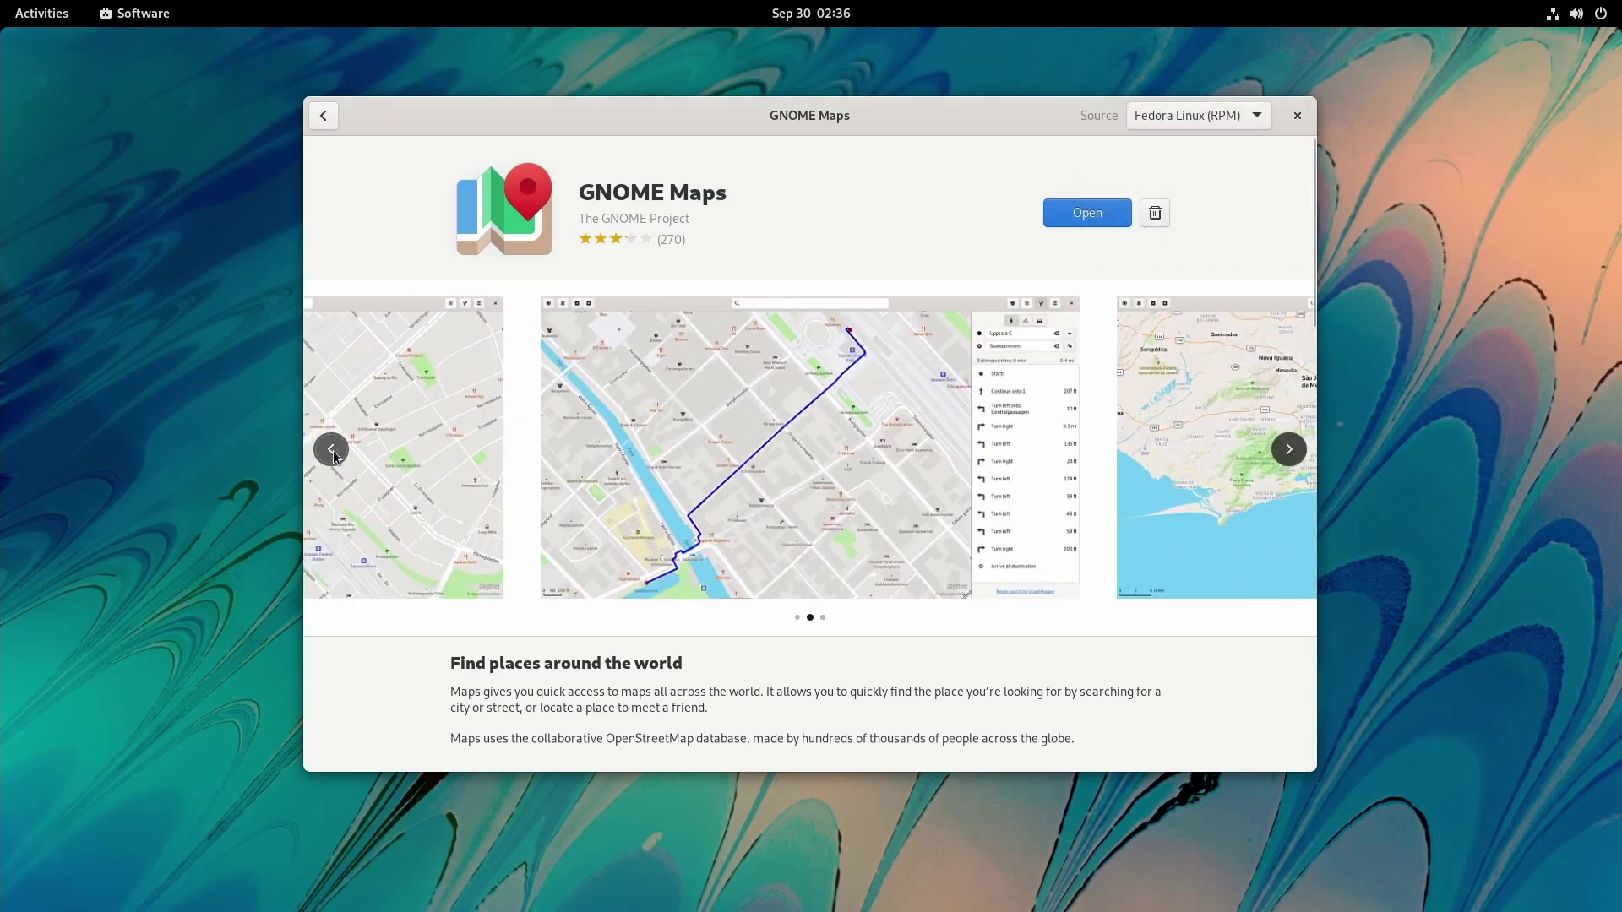
scroll(534, 436, down, 2)
scroll(532, 433, down, 8)
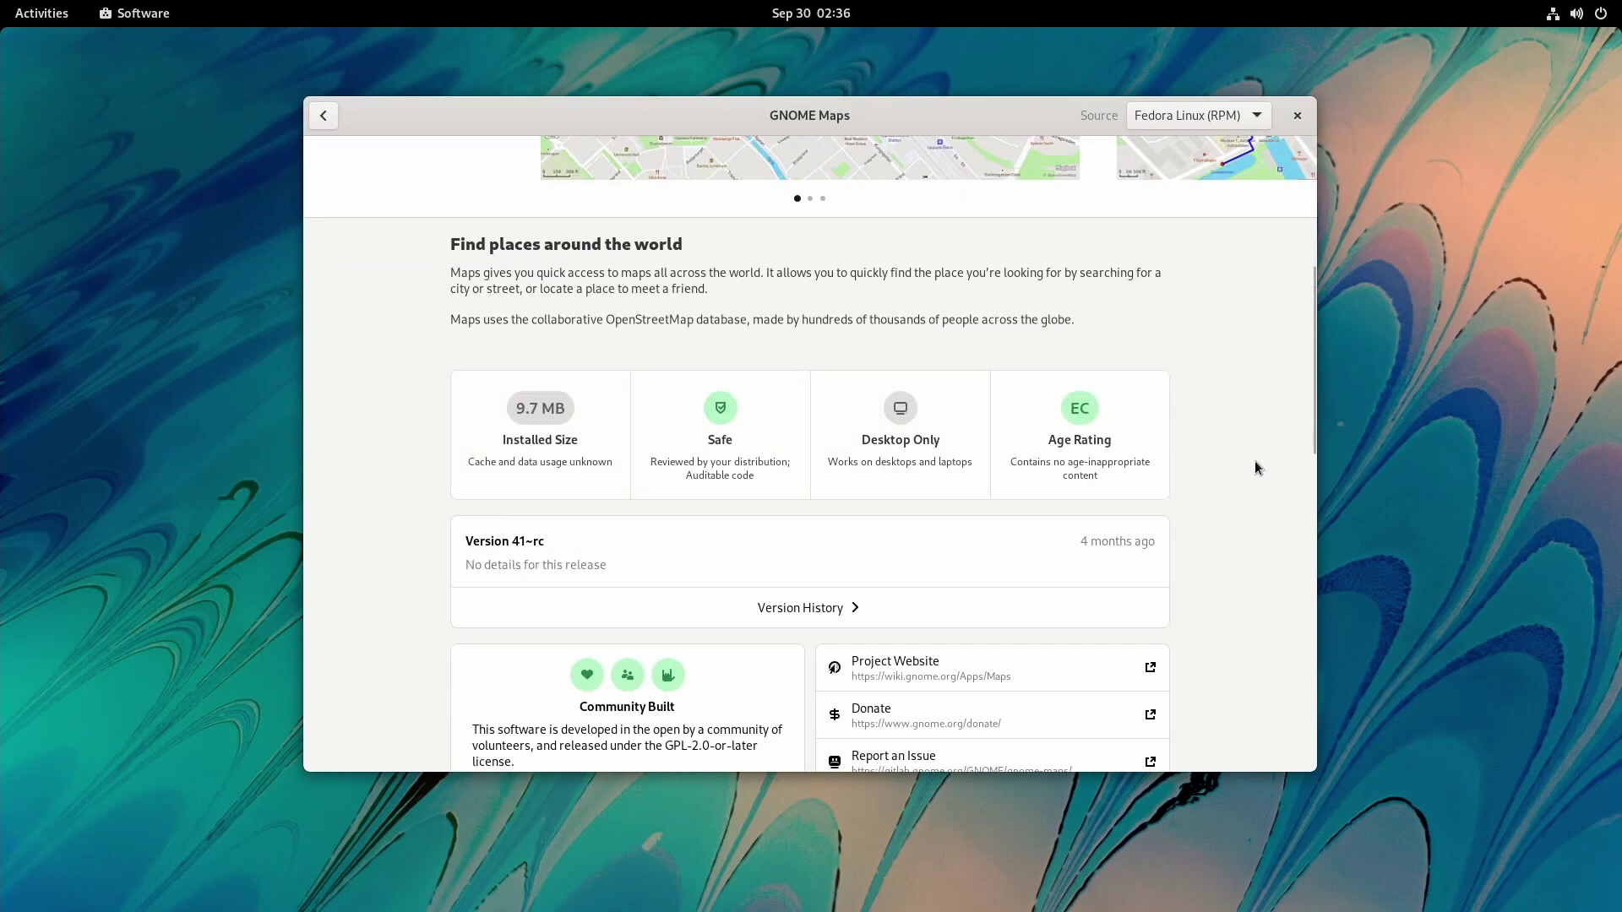
scroll(514, 355, down, 3)
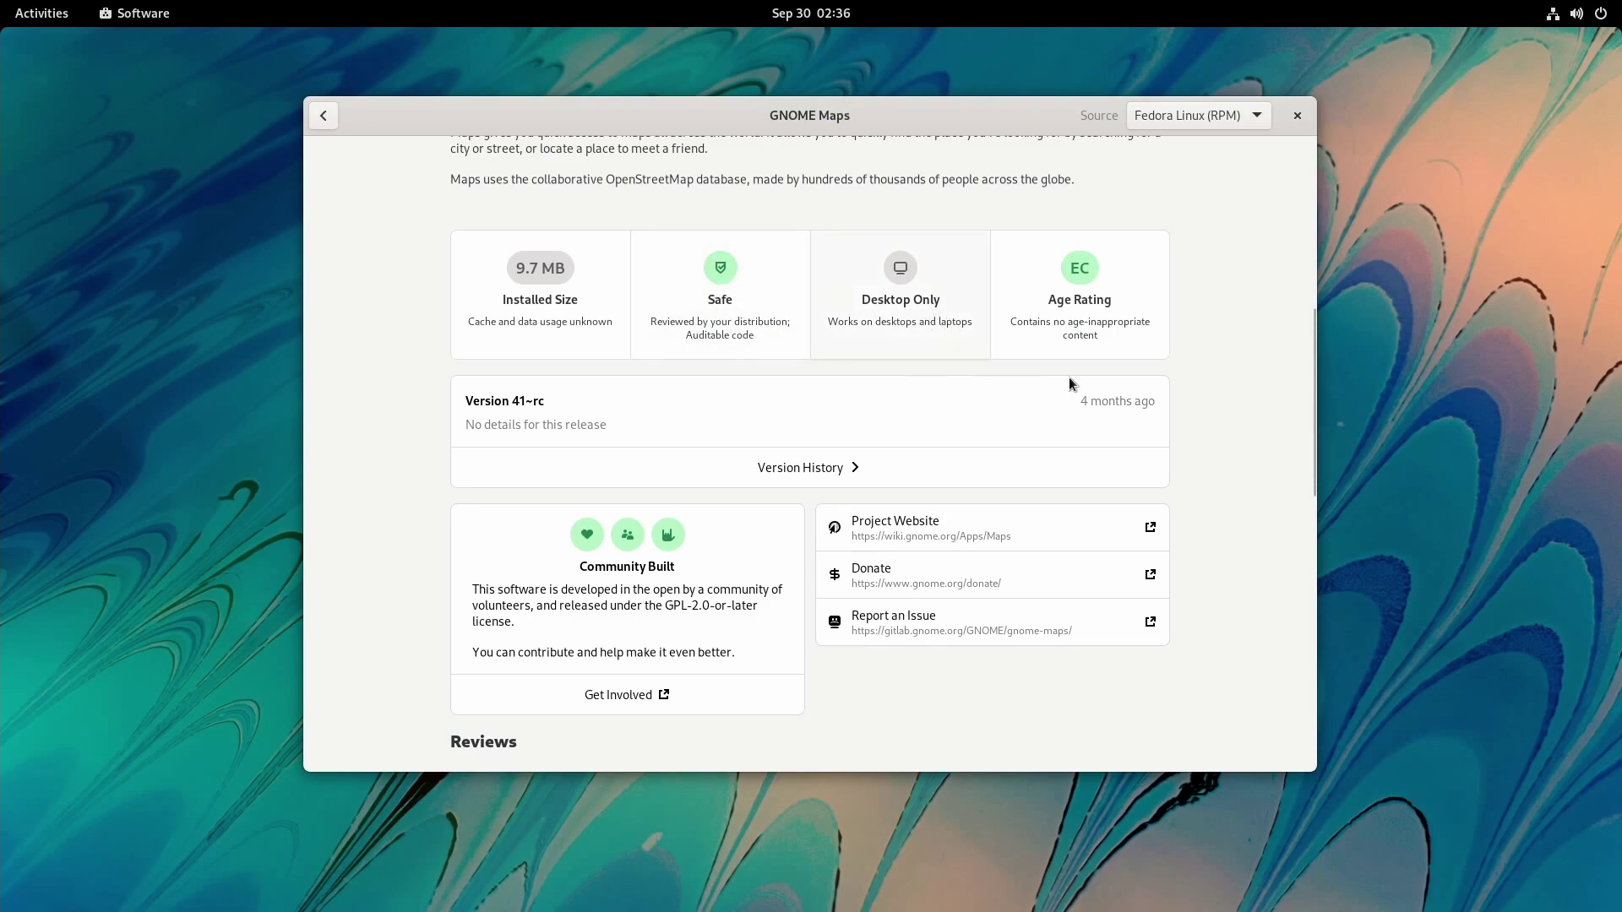
scroll(1089, 387, down, 3)
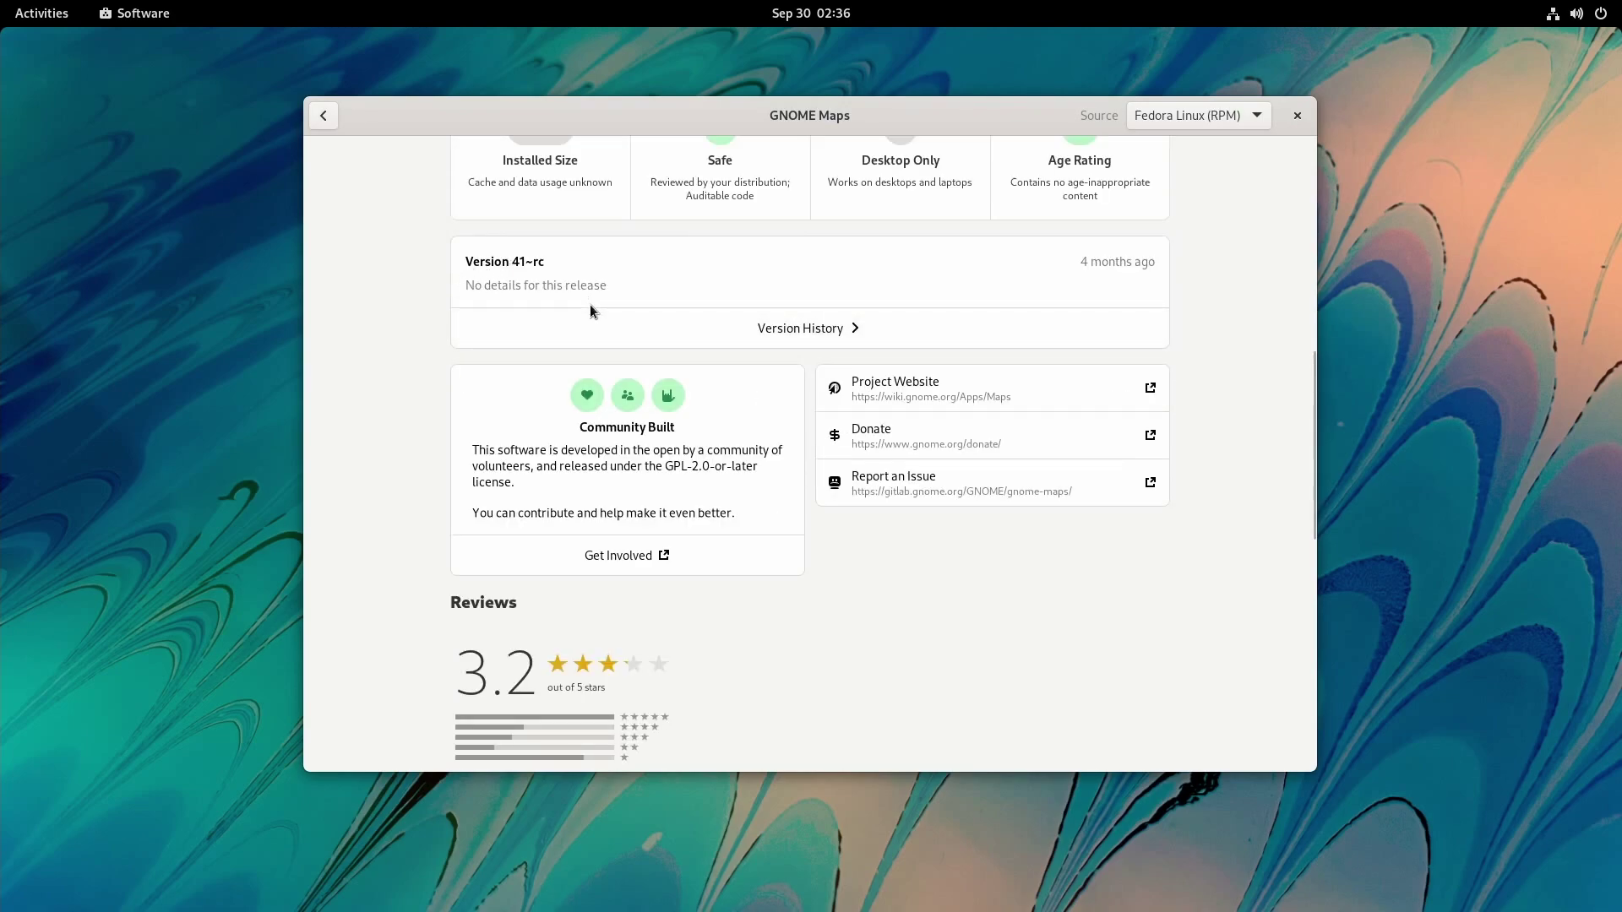
scroll(589, 304, down, 3)
scroll(786, 570, down, 3)
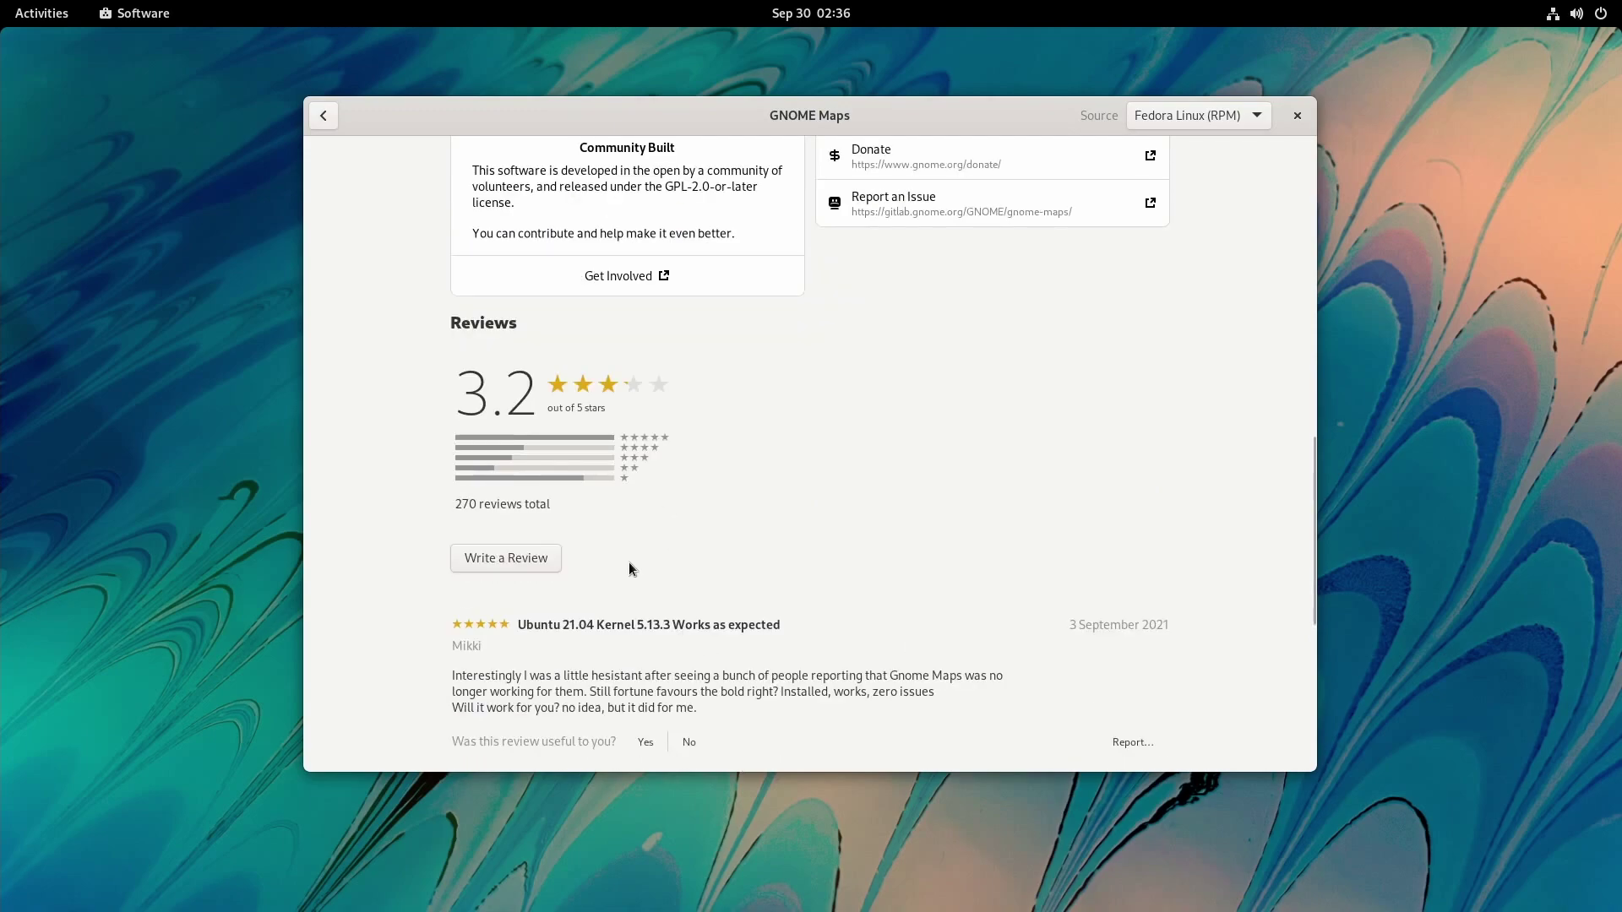
scroll(692, 576, down, 2)
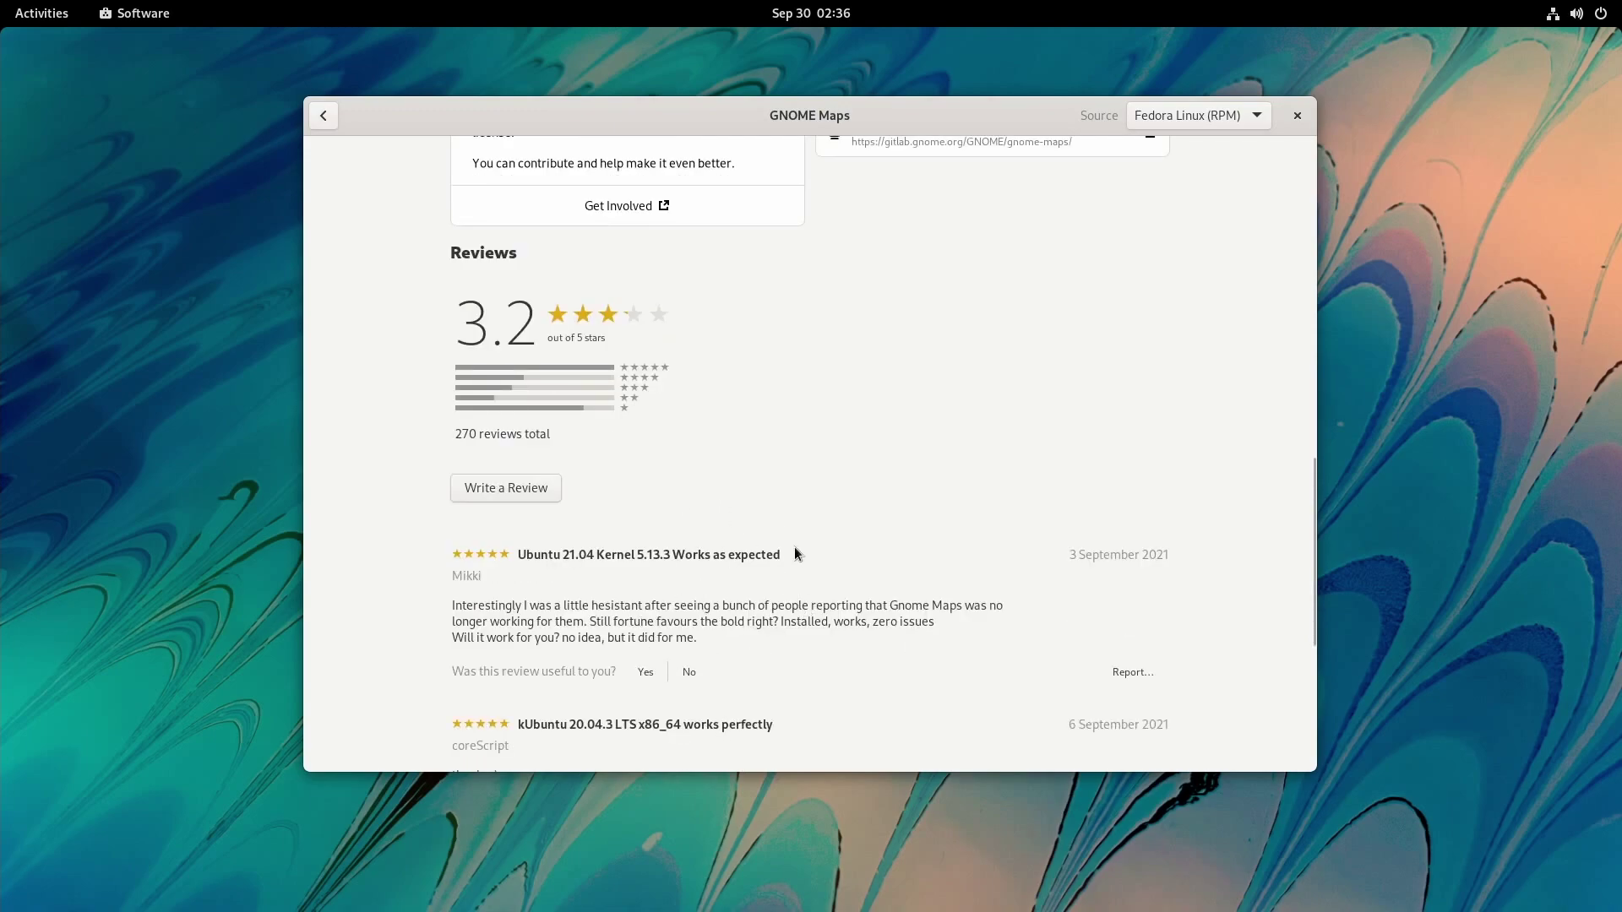
scroll(778, 536, up, 8)
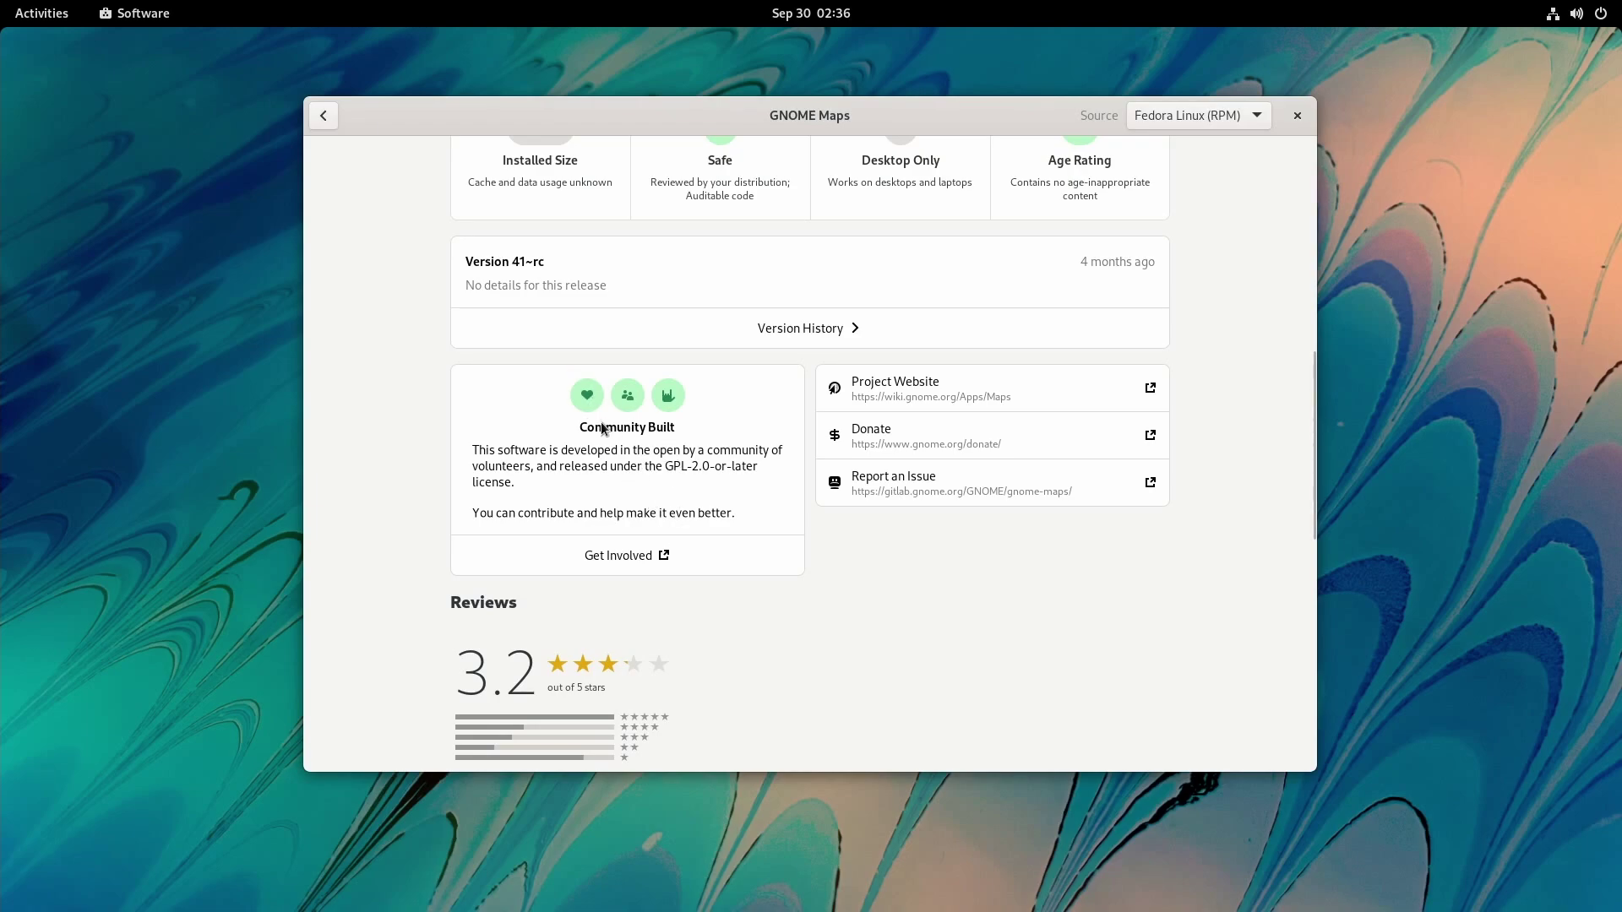
scroll(782, 412, up, 6)
scroll(783, 413, up, 5)
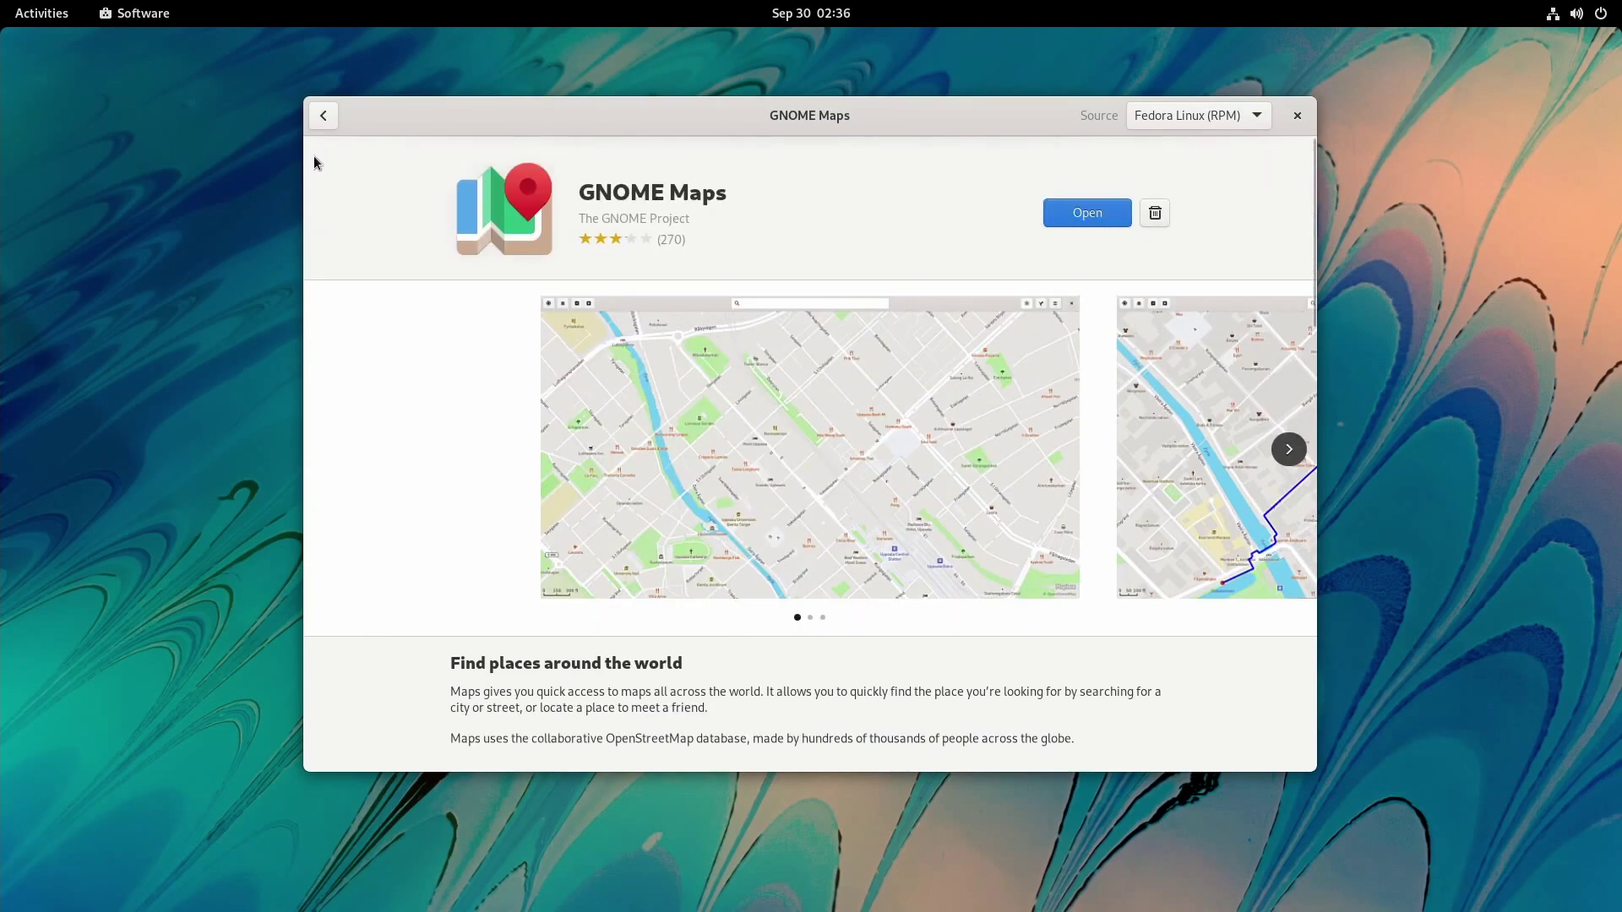
Go back to Explore, close GNOME Software, and bring up the desktop context menu.
click(323, 115)
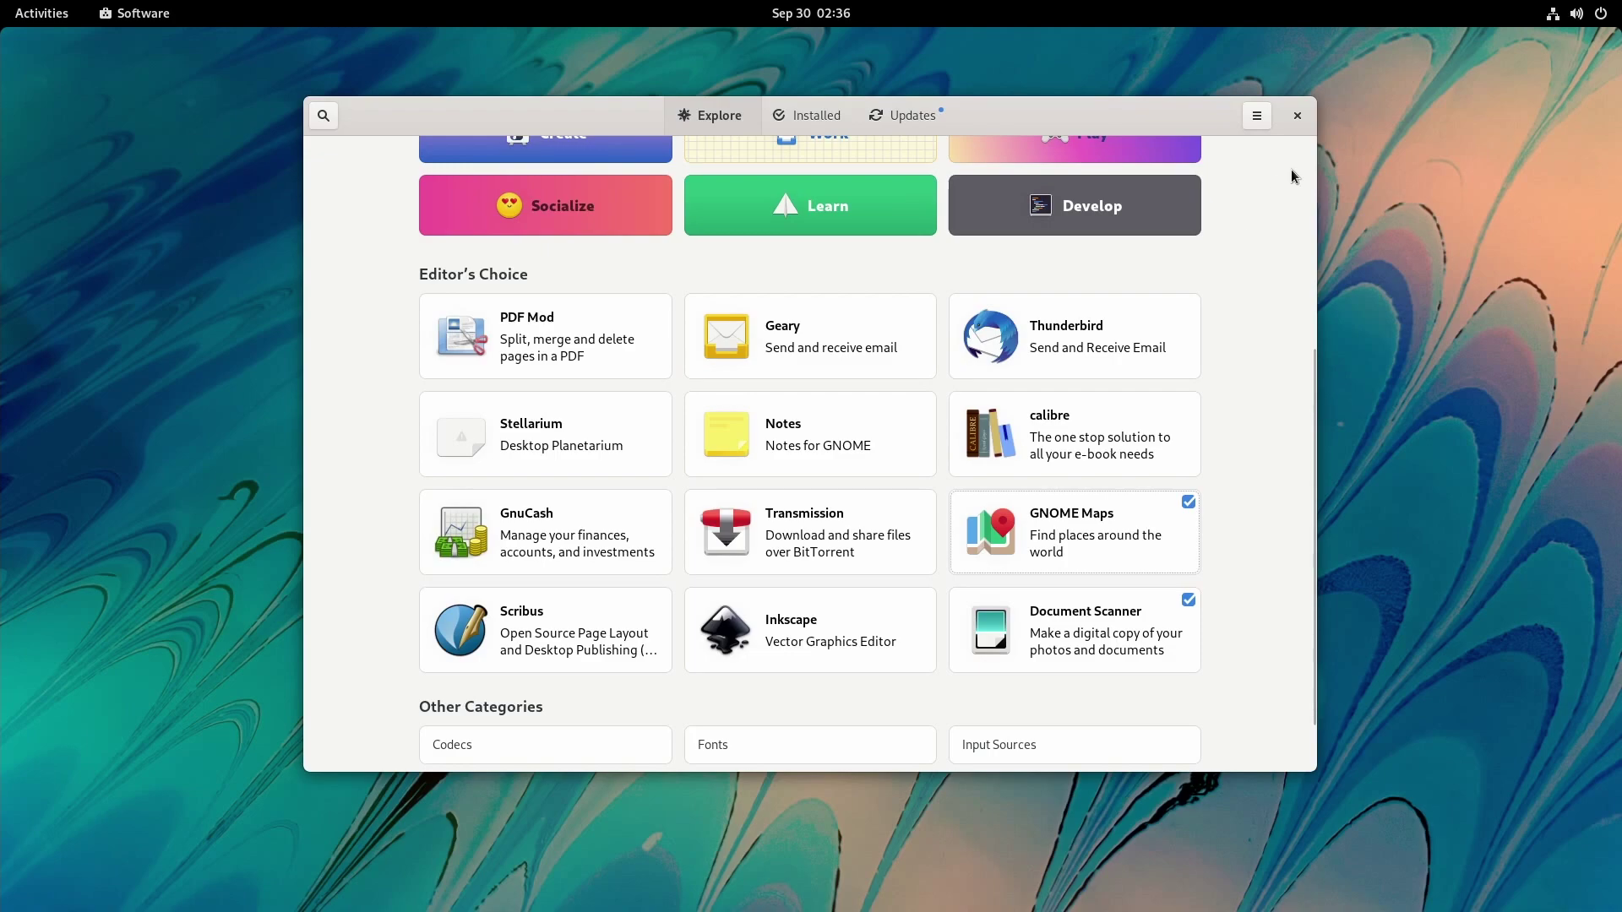
scroll(1281, 301, up, 7)
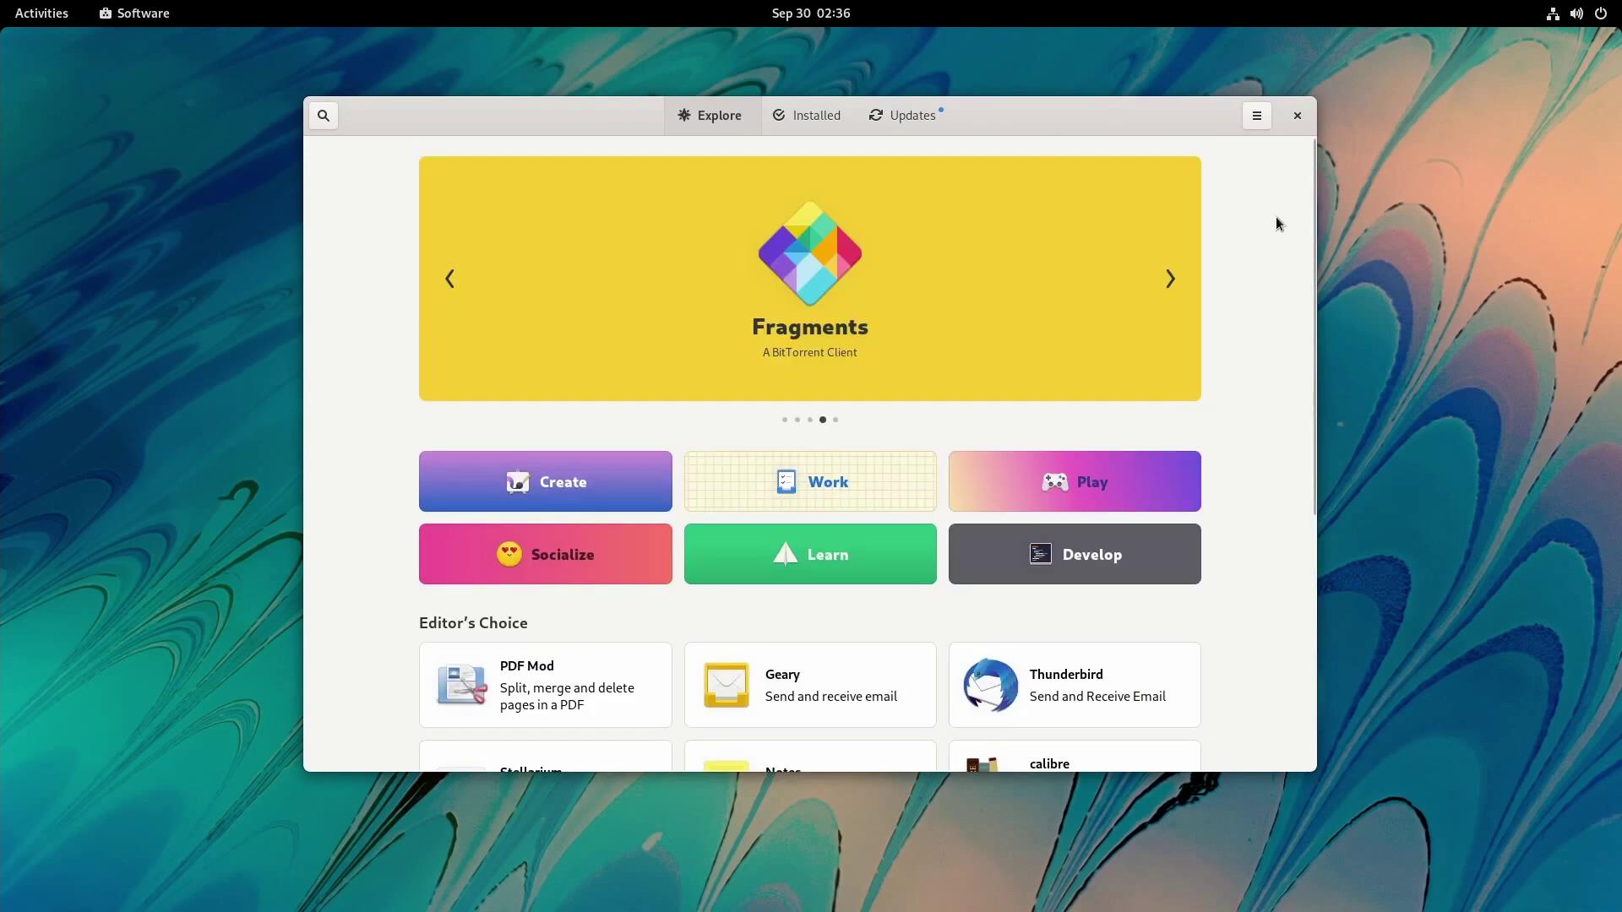
click(1297, 115)
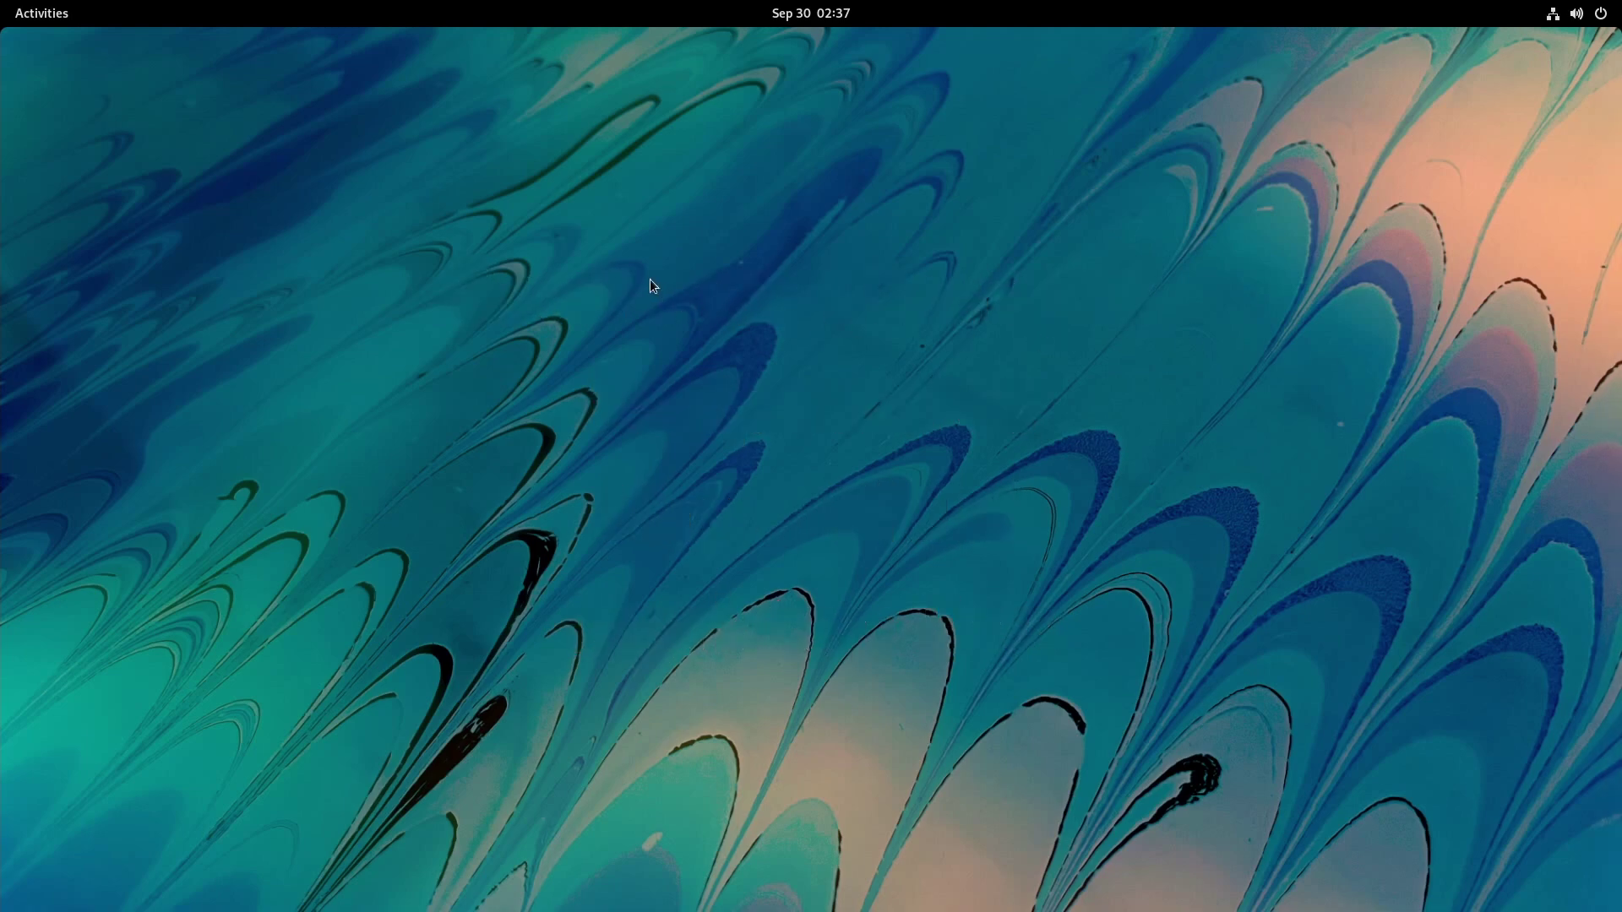
right_click(742, 420)
Open Settings and scroll through the Multitasking hot corner, workspace and multi-monitor options.
click(779, 515)
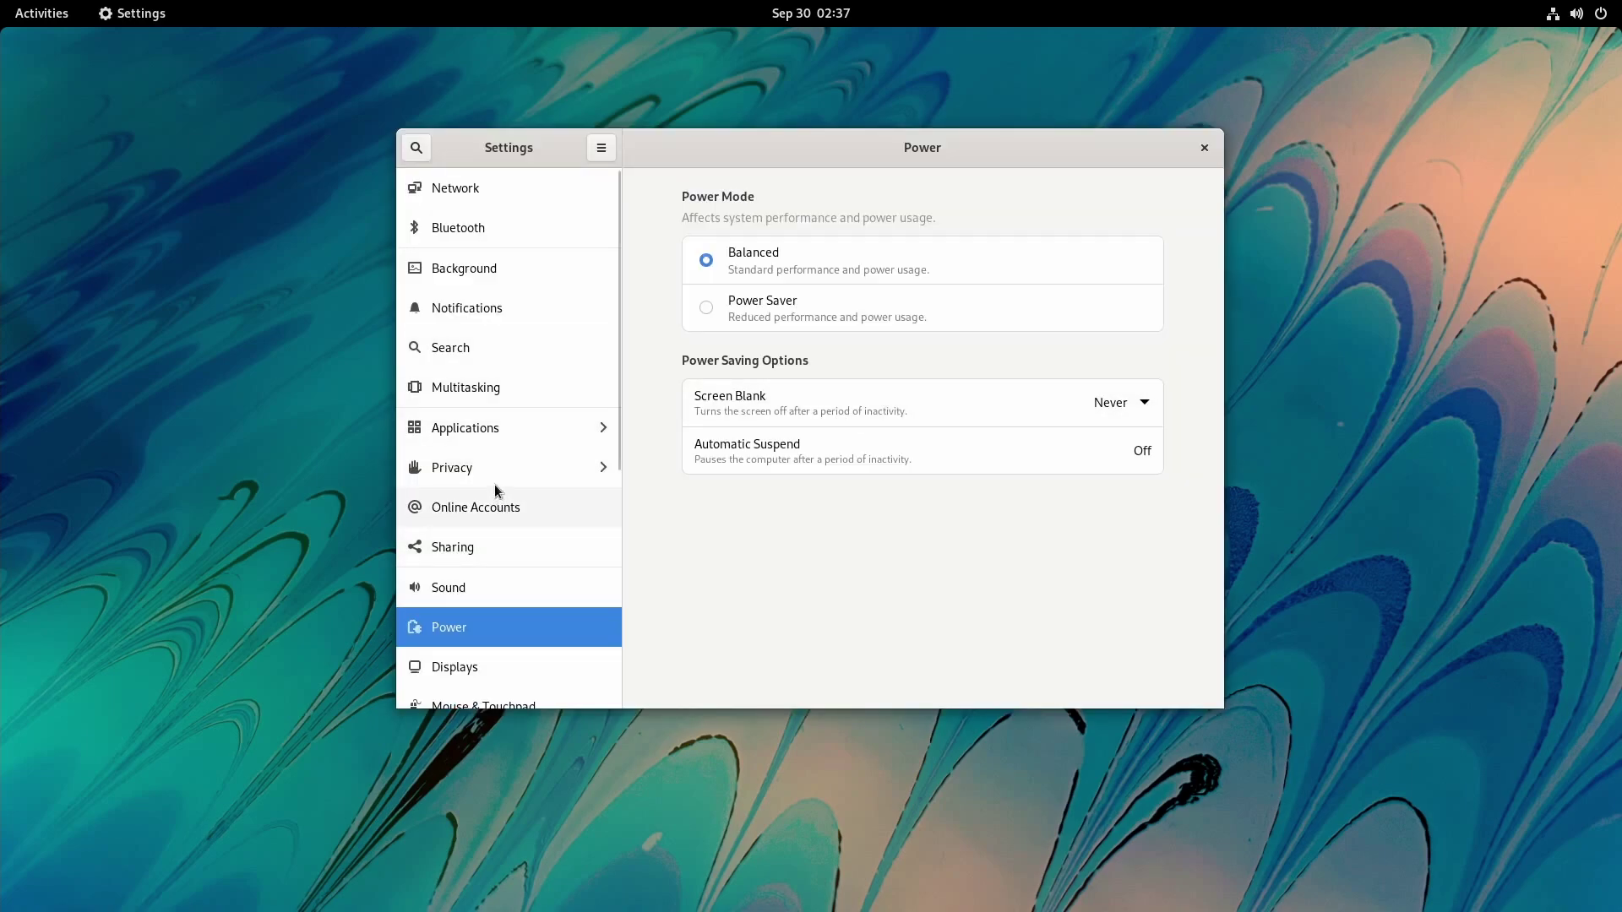
click(473, 393)
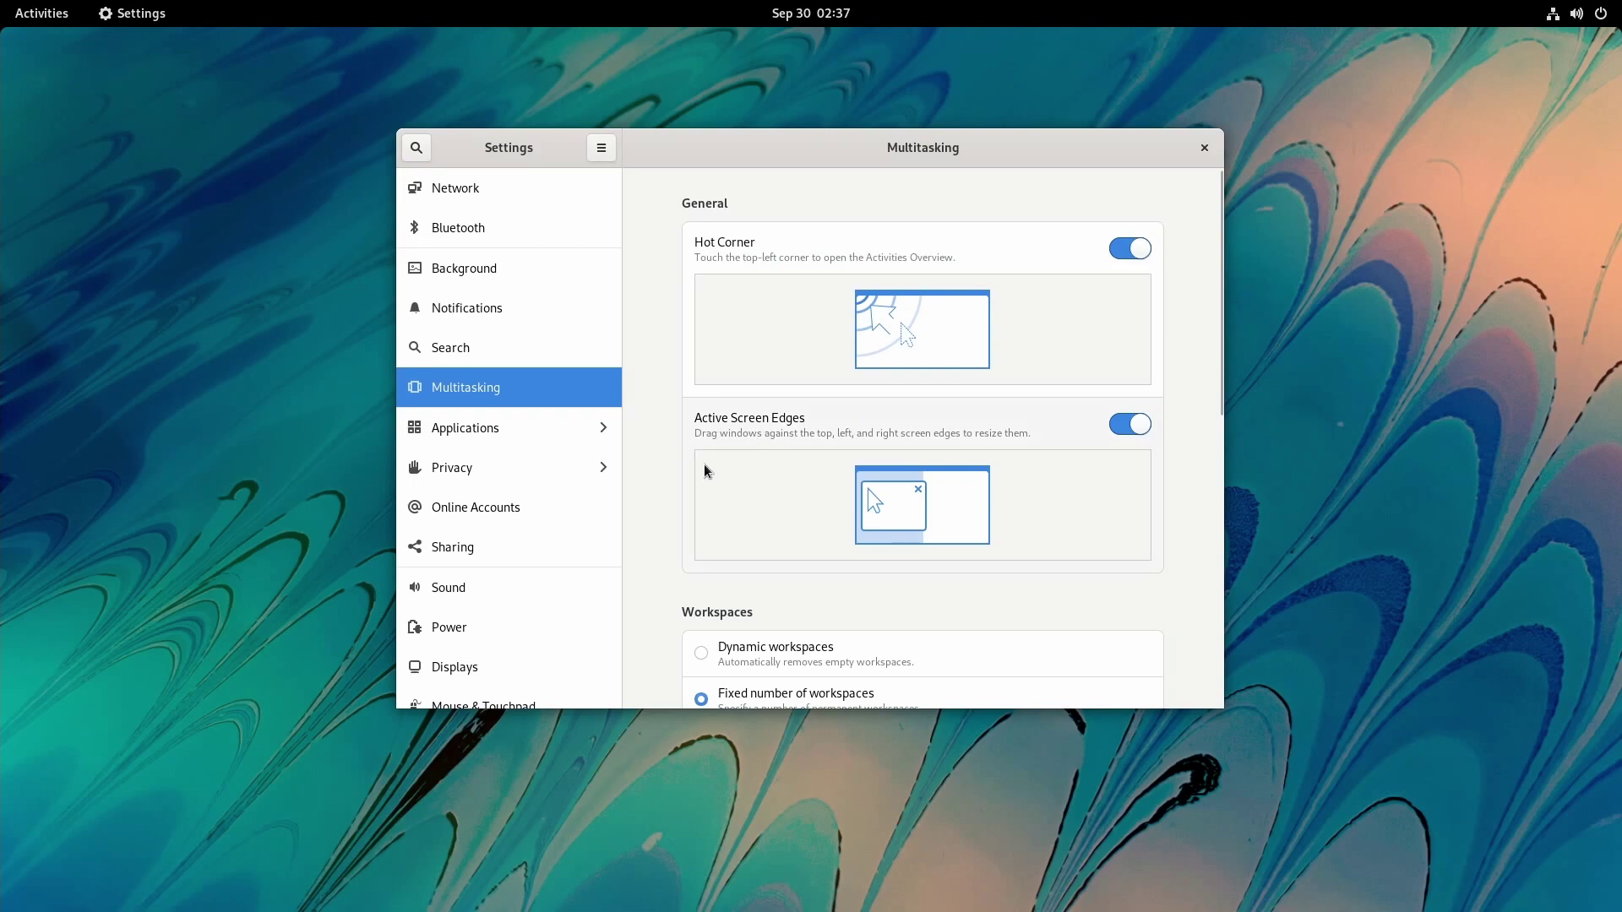
scroll(670, 484, down, 2)
scroll(670, 485, down, 4)
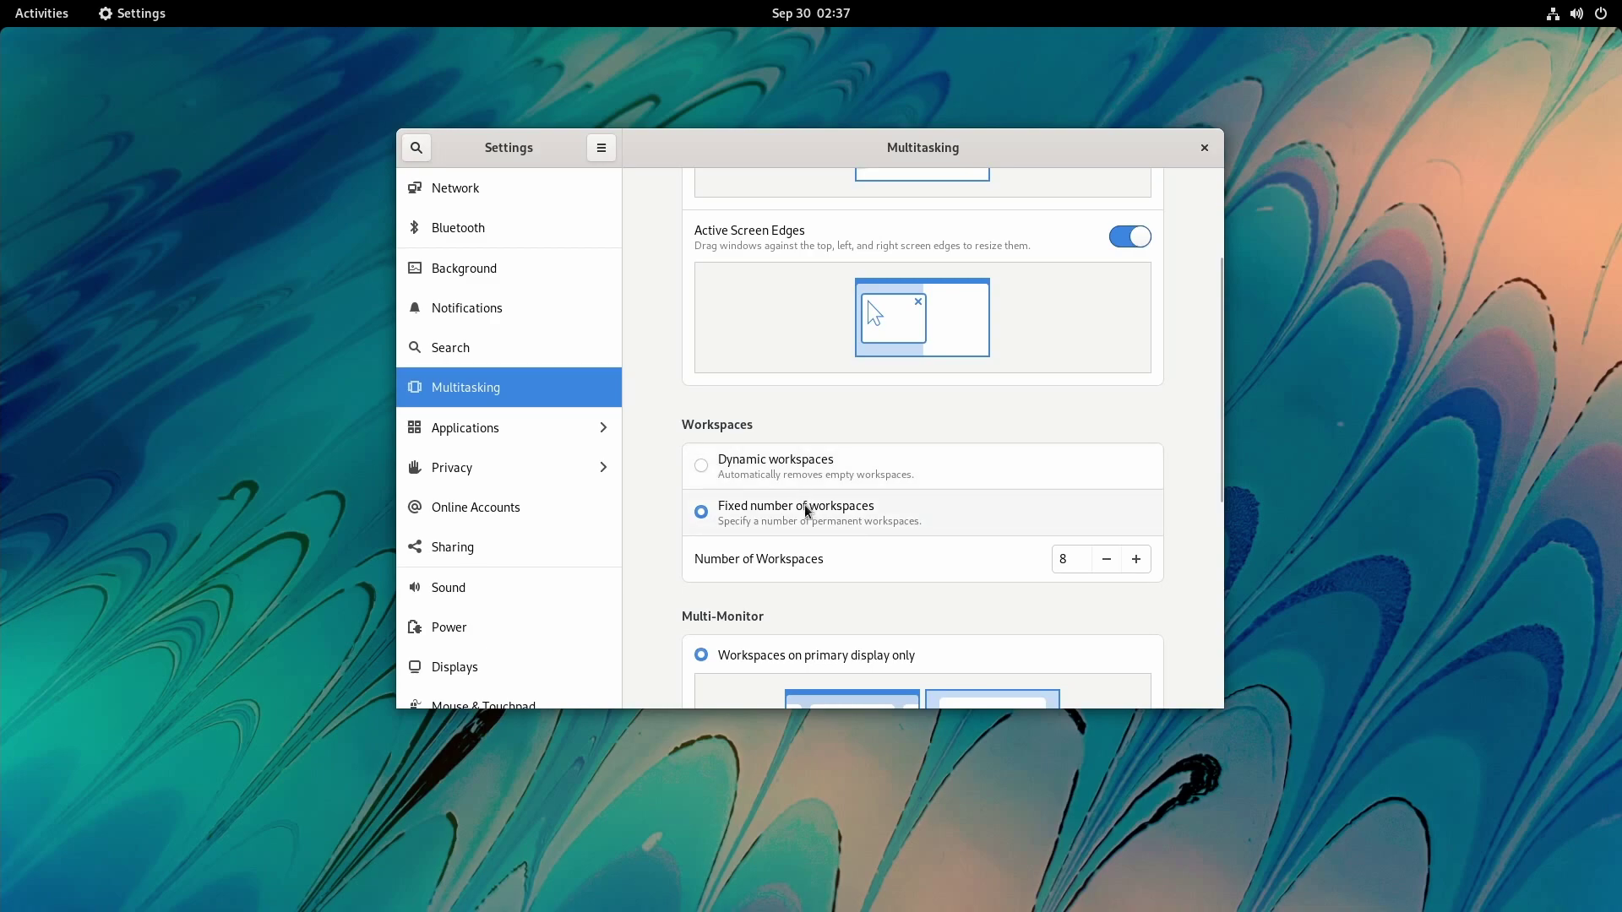
scroll(819, 533, down, 10)
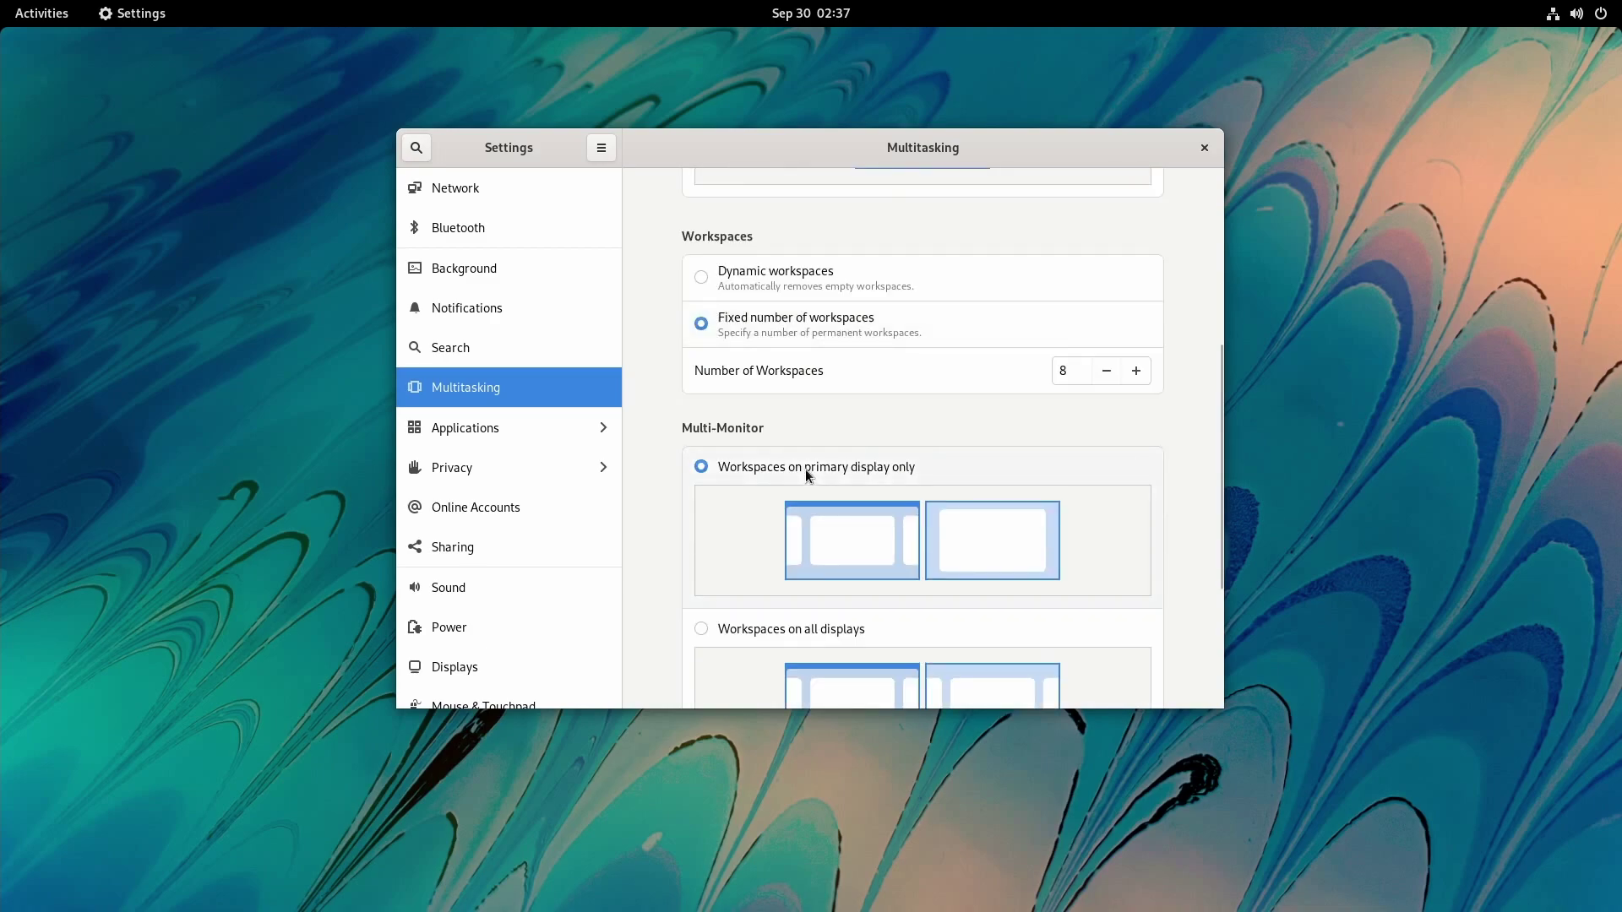
scroll(707, 434, down, 2)
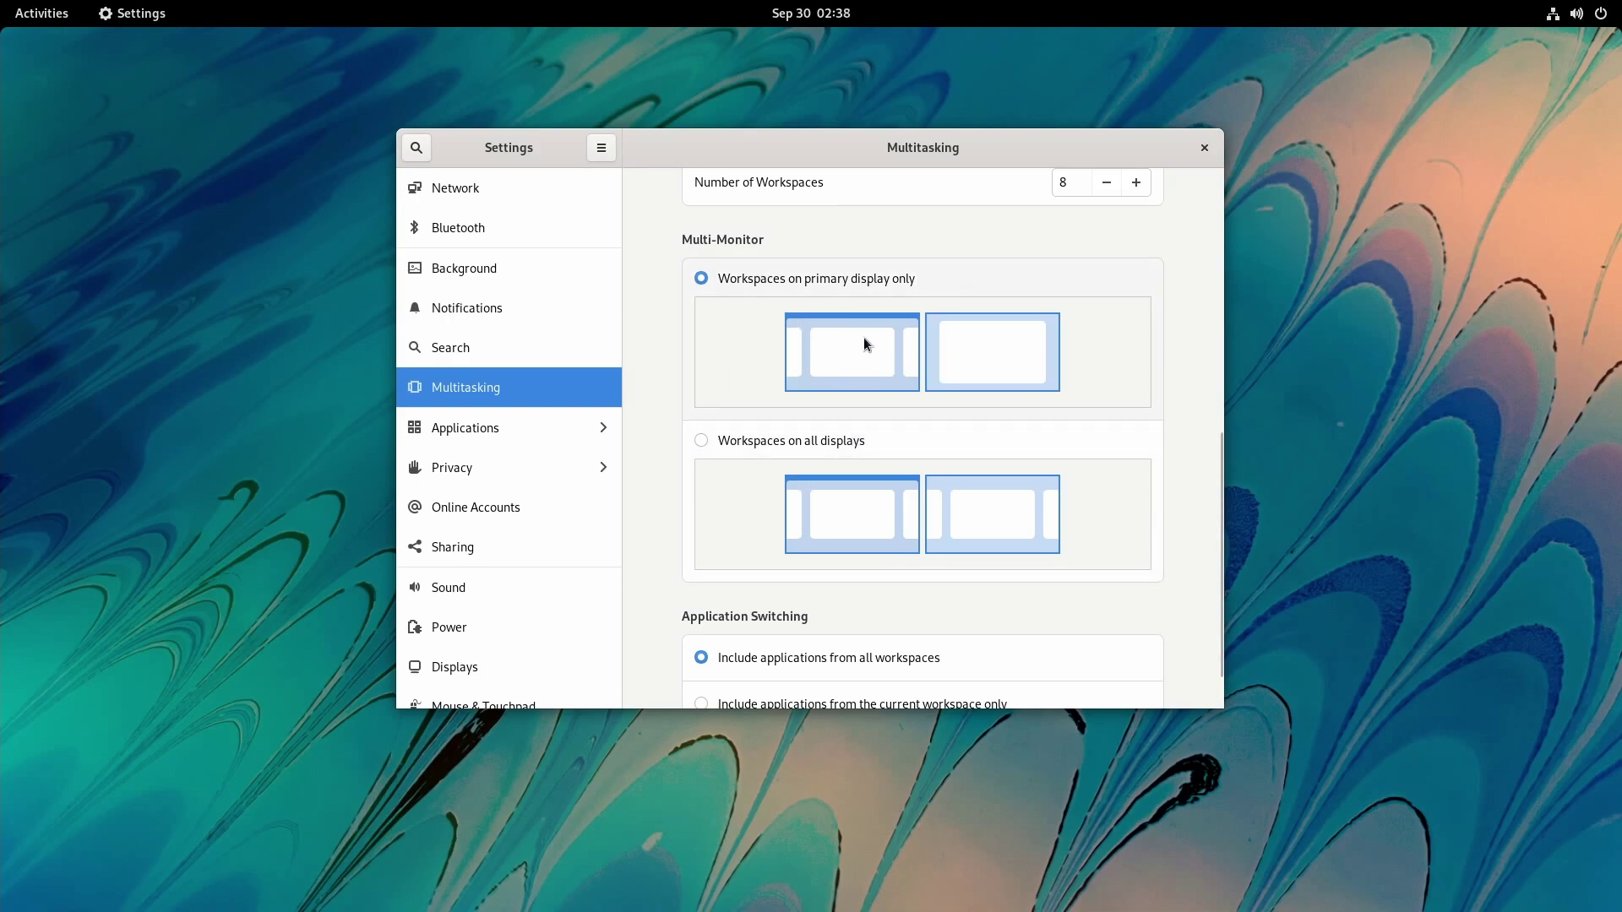
scroll(687, 456, down, 2)
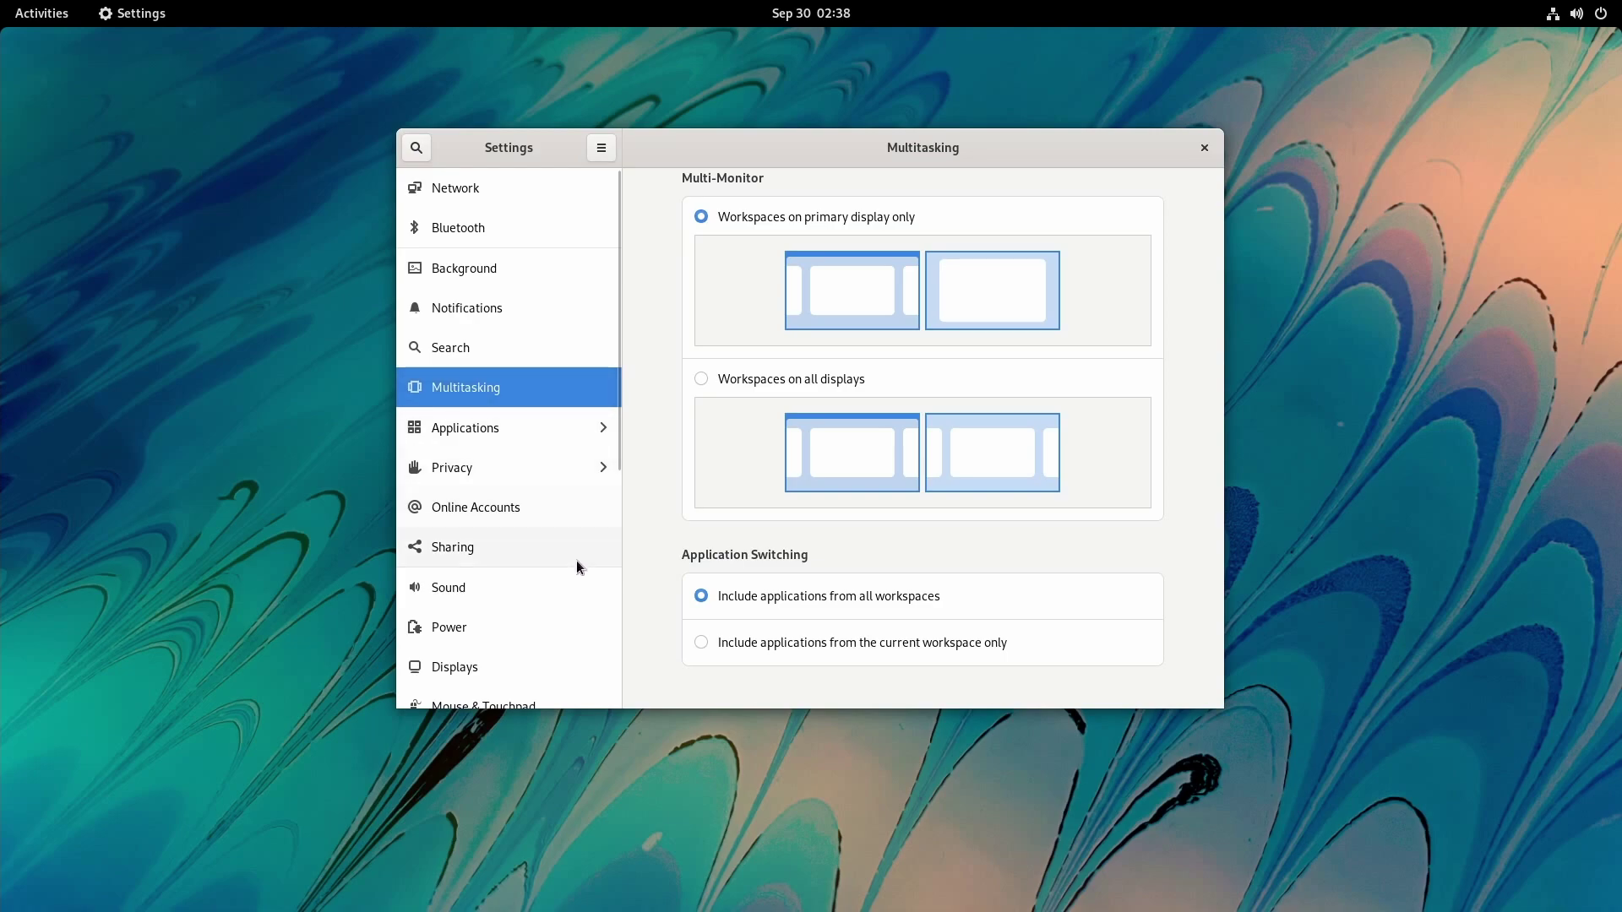
Return to the Power panel in Settings.
click(487, 627)
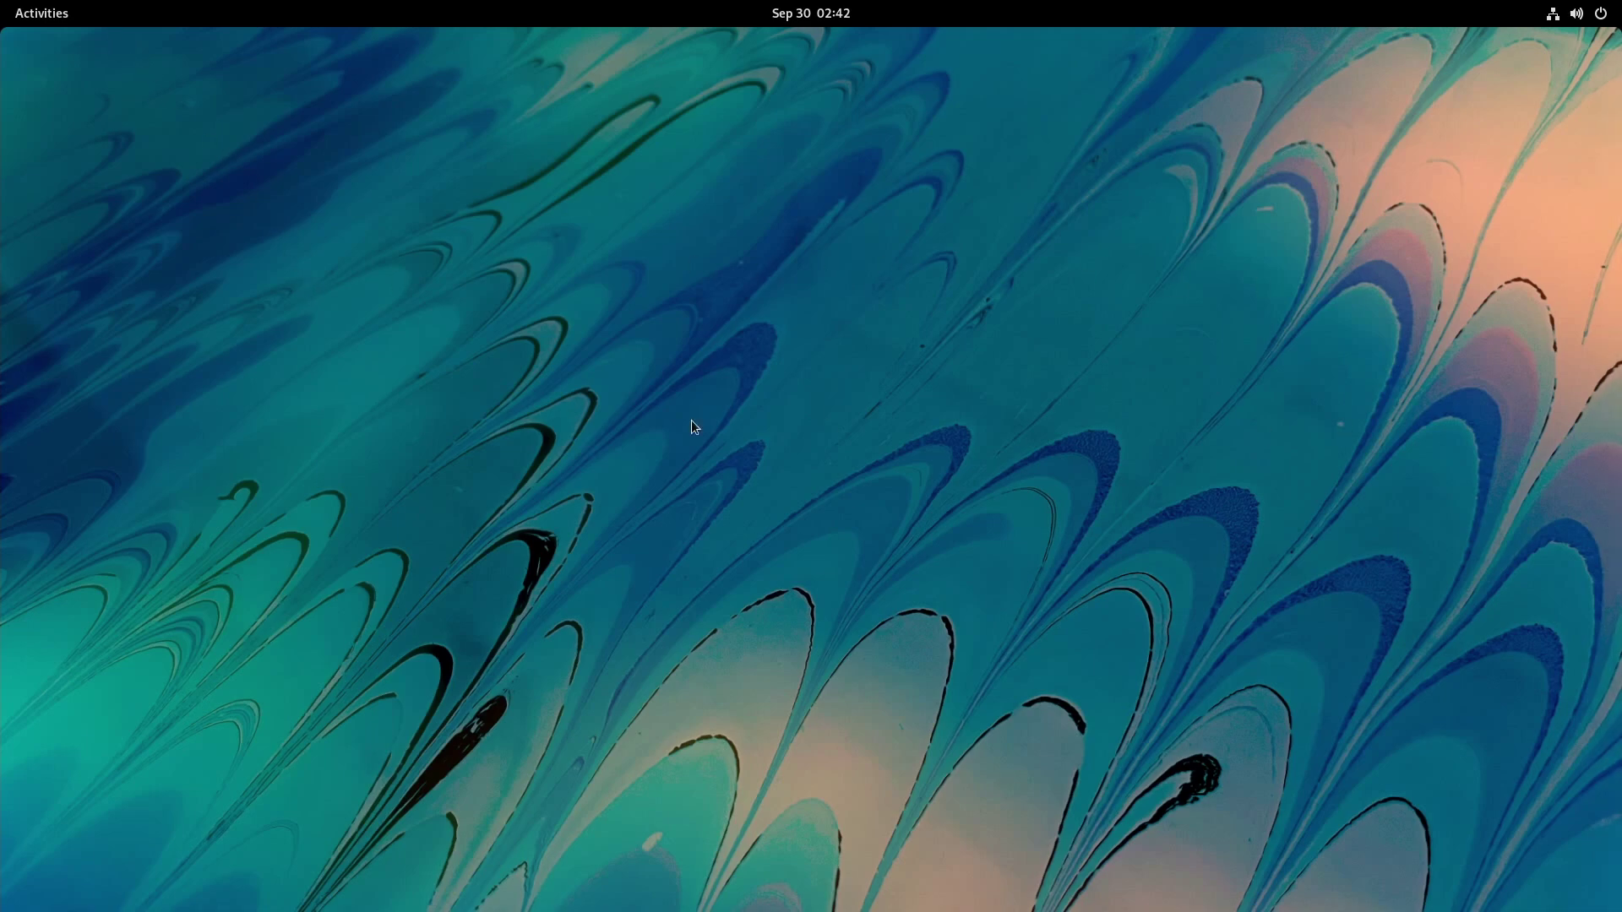
Search the Activities overview for 'con' and launch Connections.
mouse_move(52, 3)
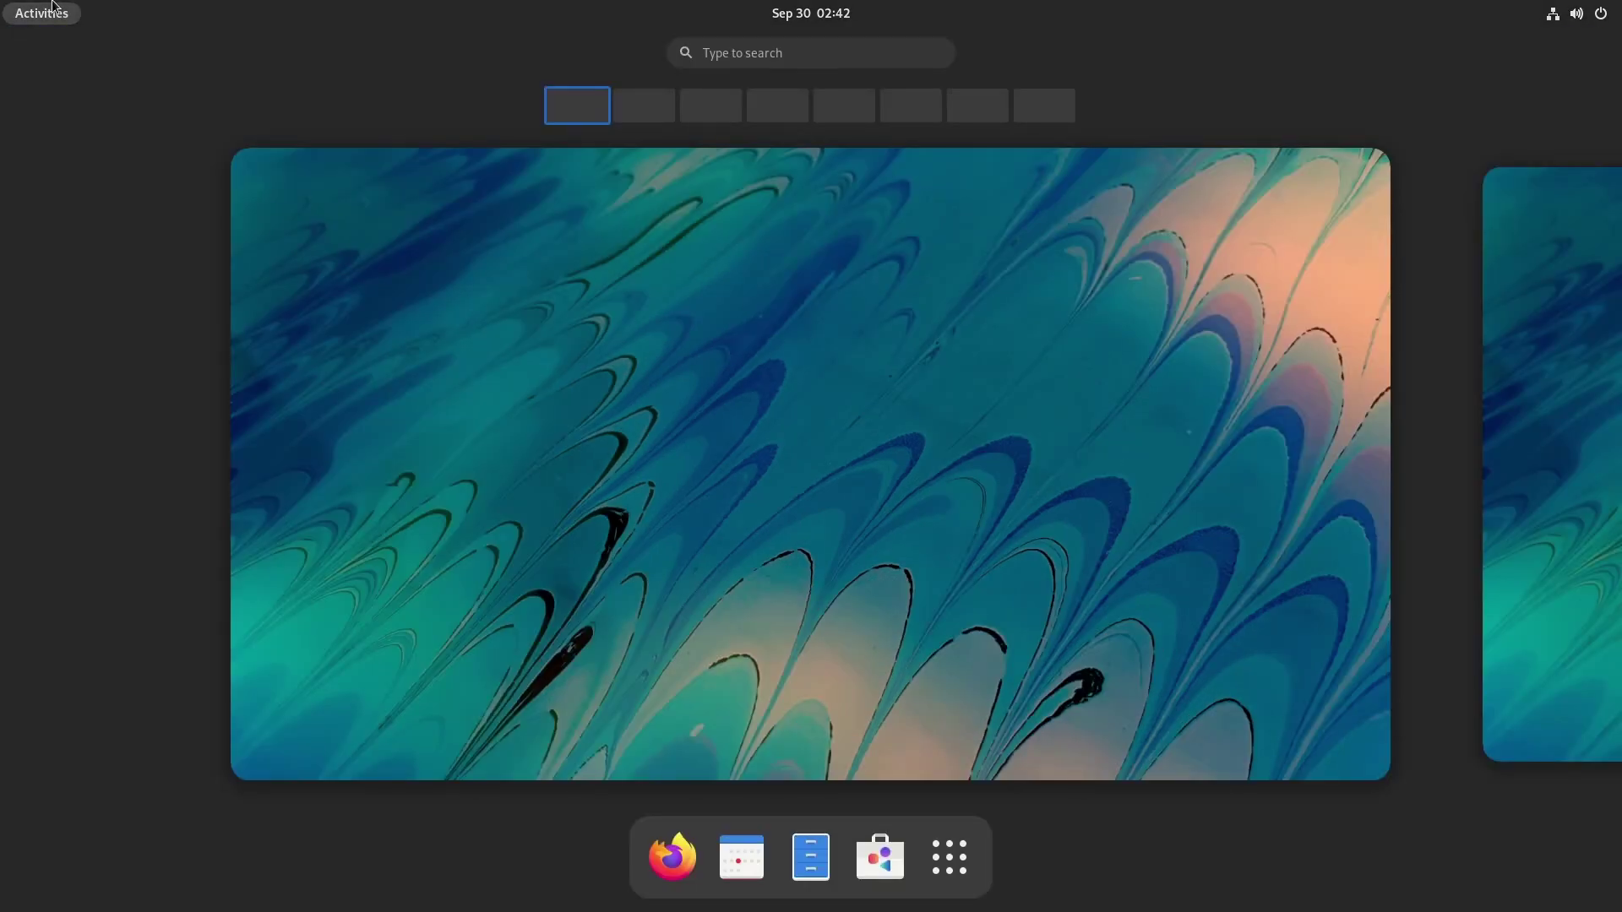
text(con)
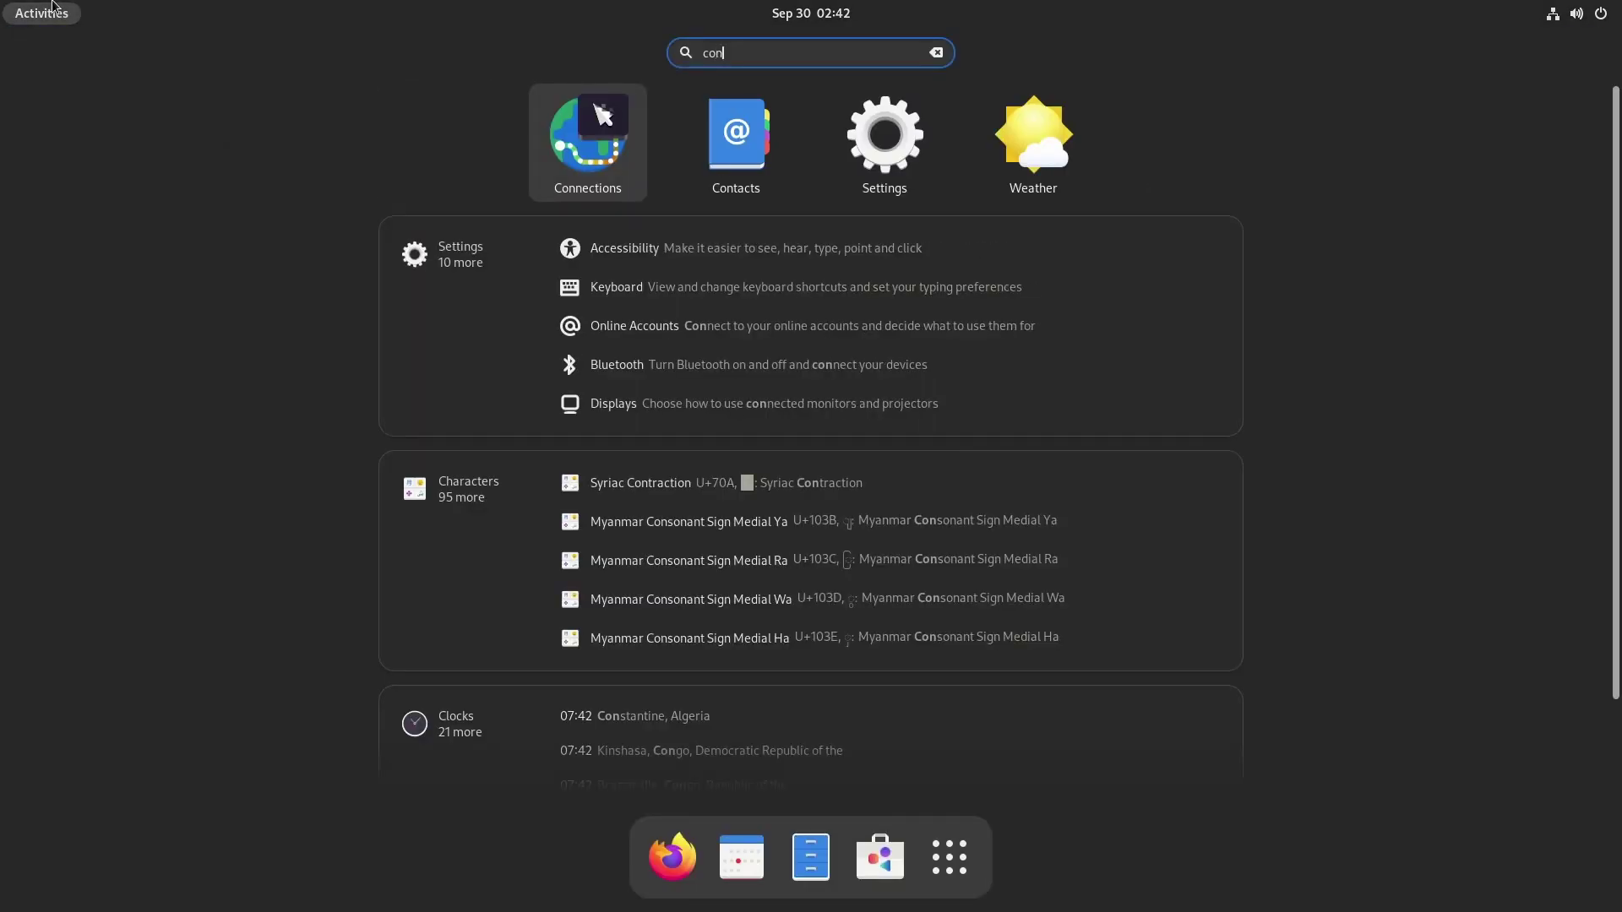
click(561, 152)
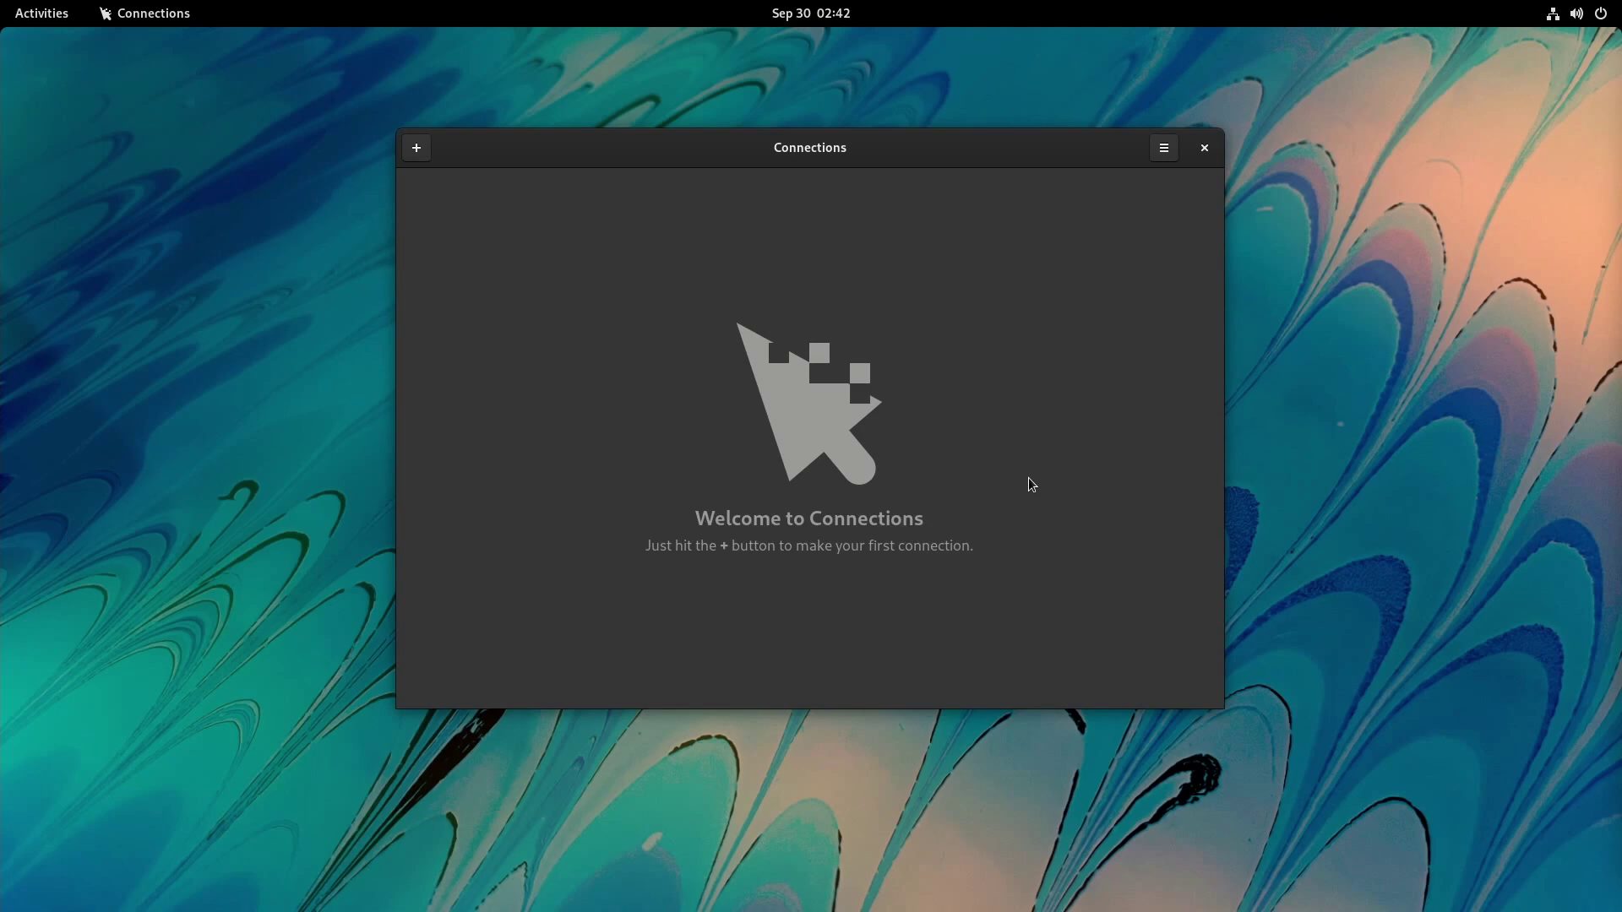
Start a new connection with the address rdp://ipaddress.domainname.local.
click(418, 150)
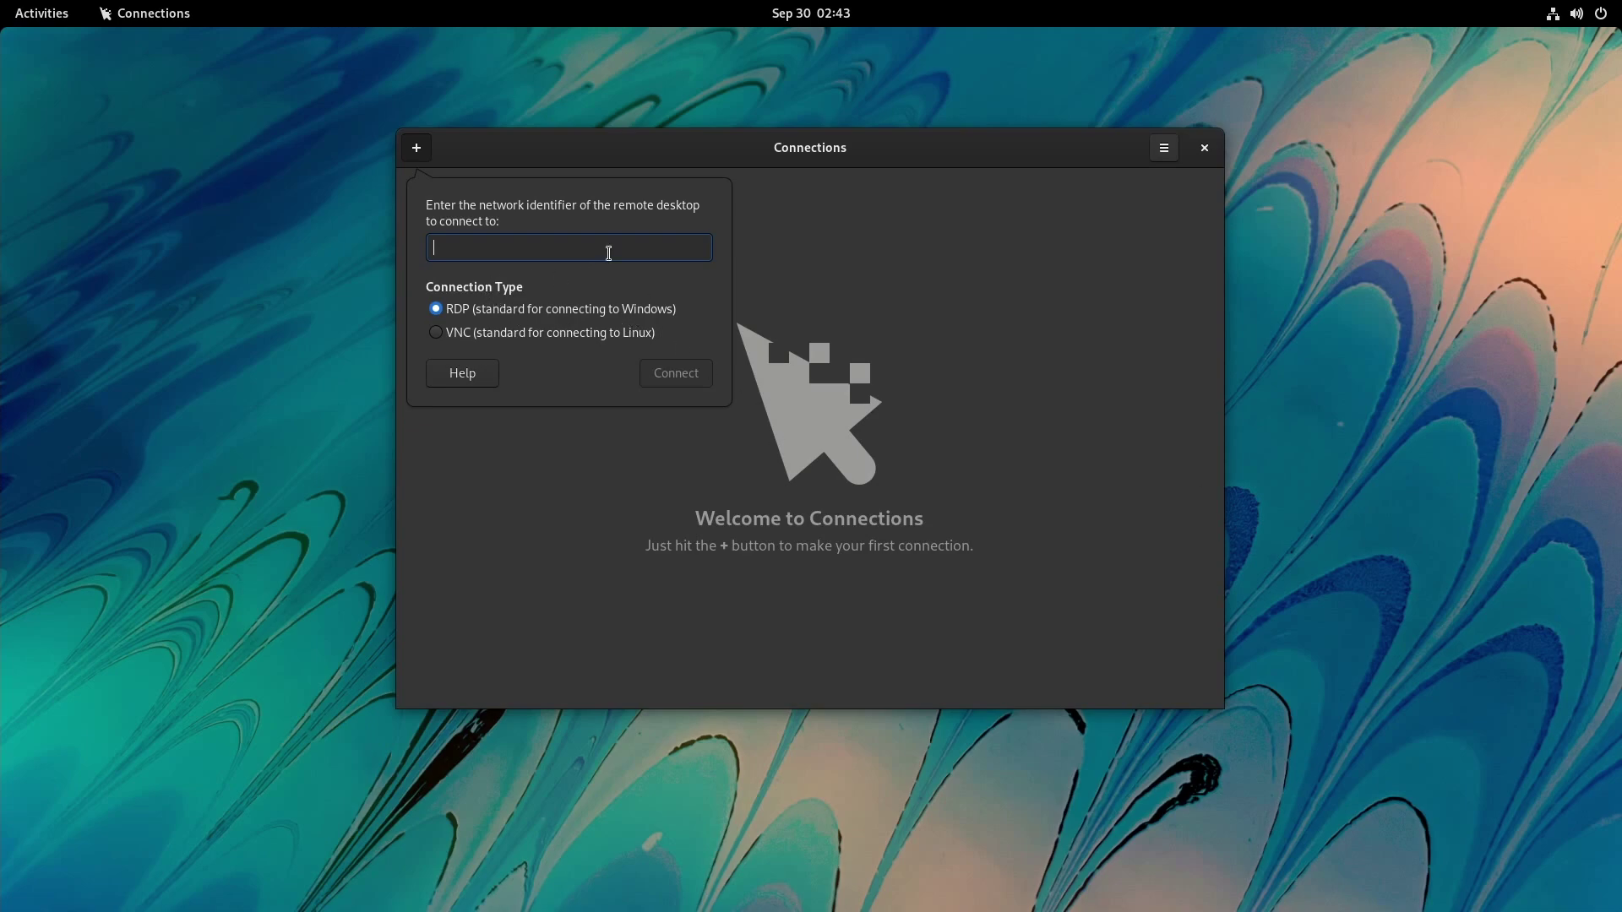
text(rdp://ip)
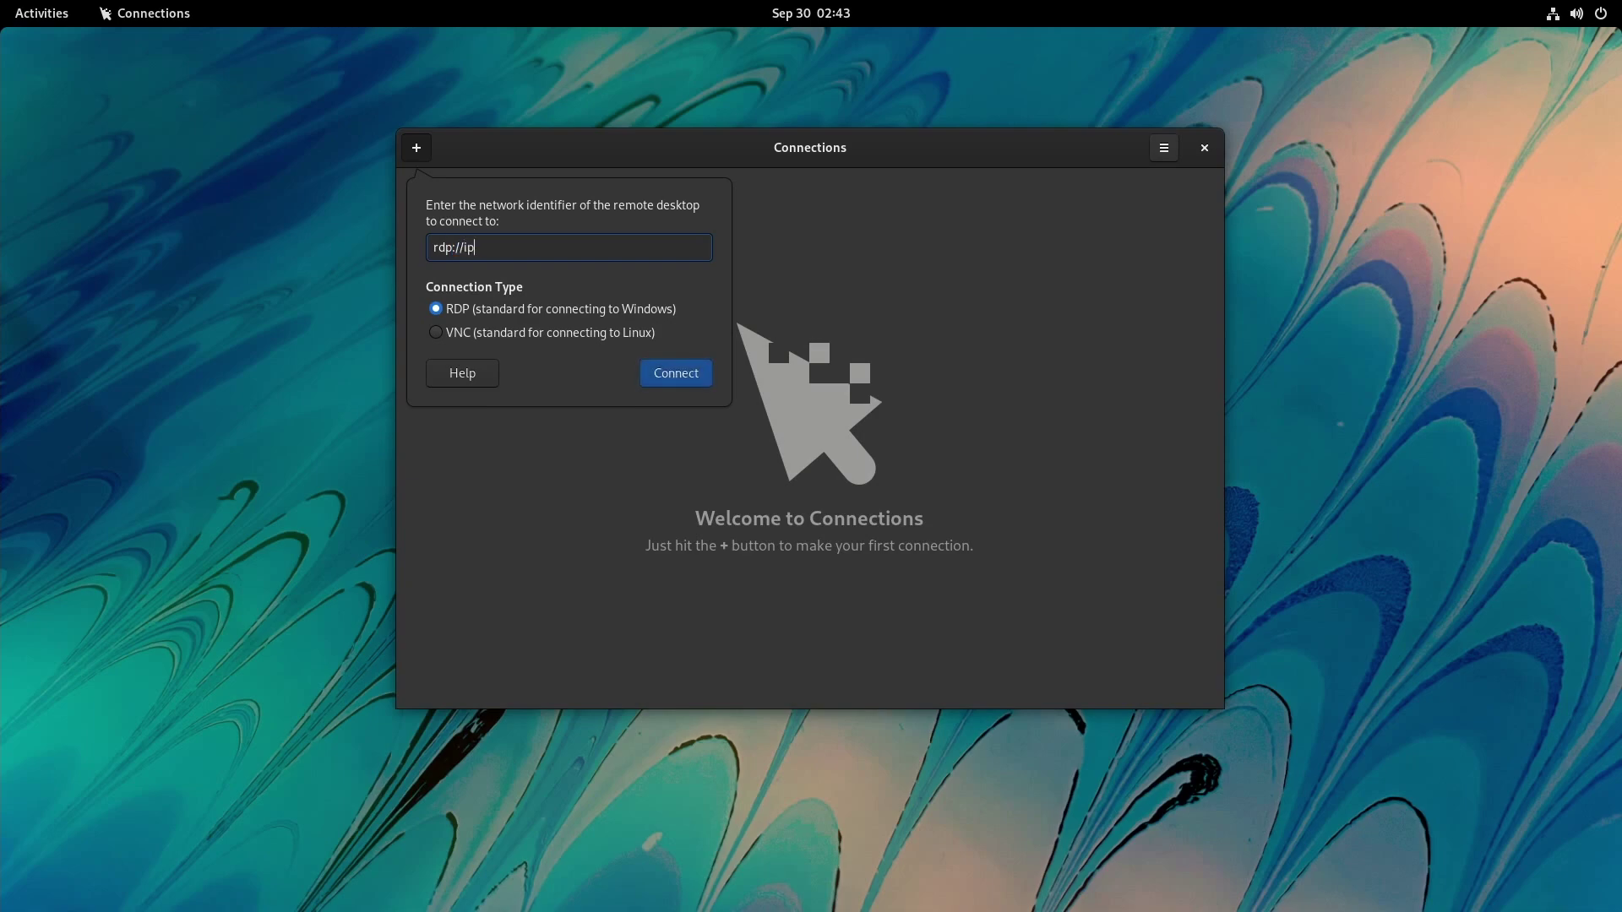
text(address.domainname.local)
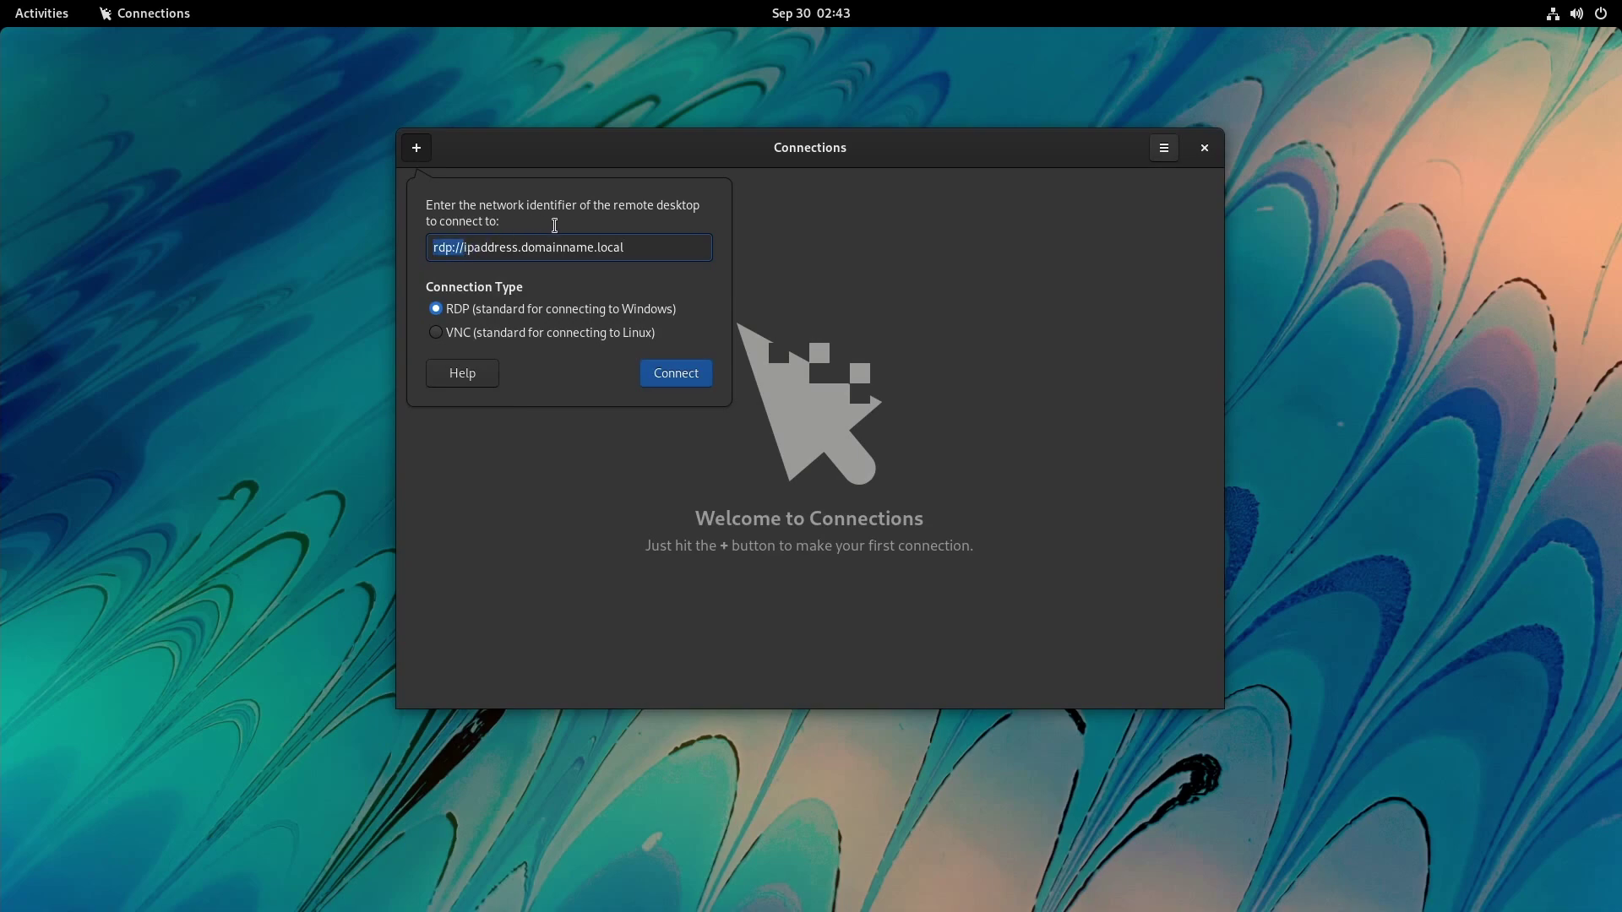
drag(464, 248, 630, 243)
click(631, 245)
Switch the connection type to VNC and replace the address with vnc://192.168.1.2.
click(533, 333)
key(ctrl+a)
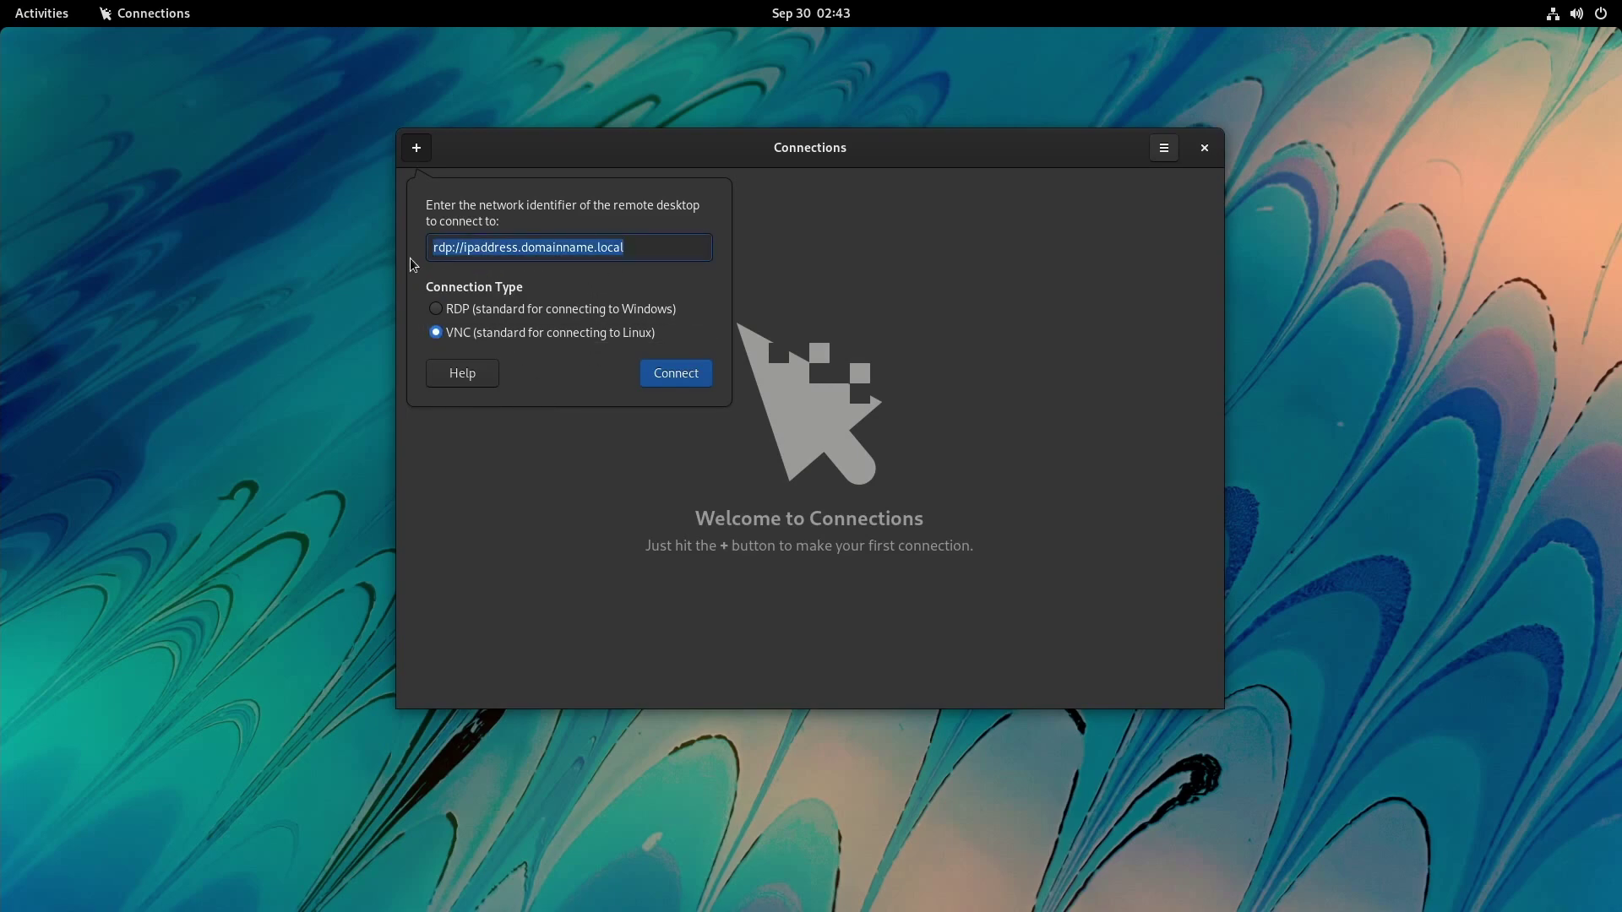
text(vnc://)
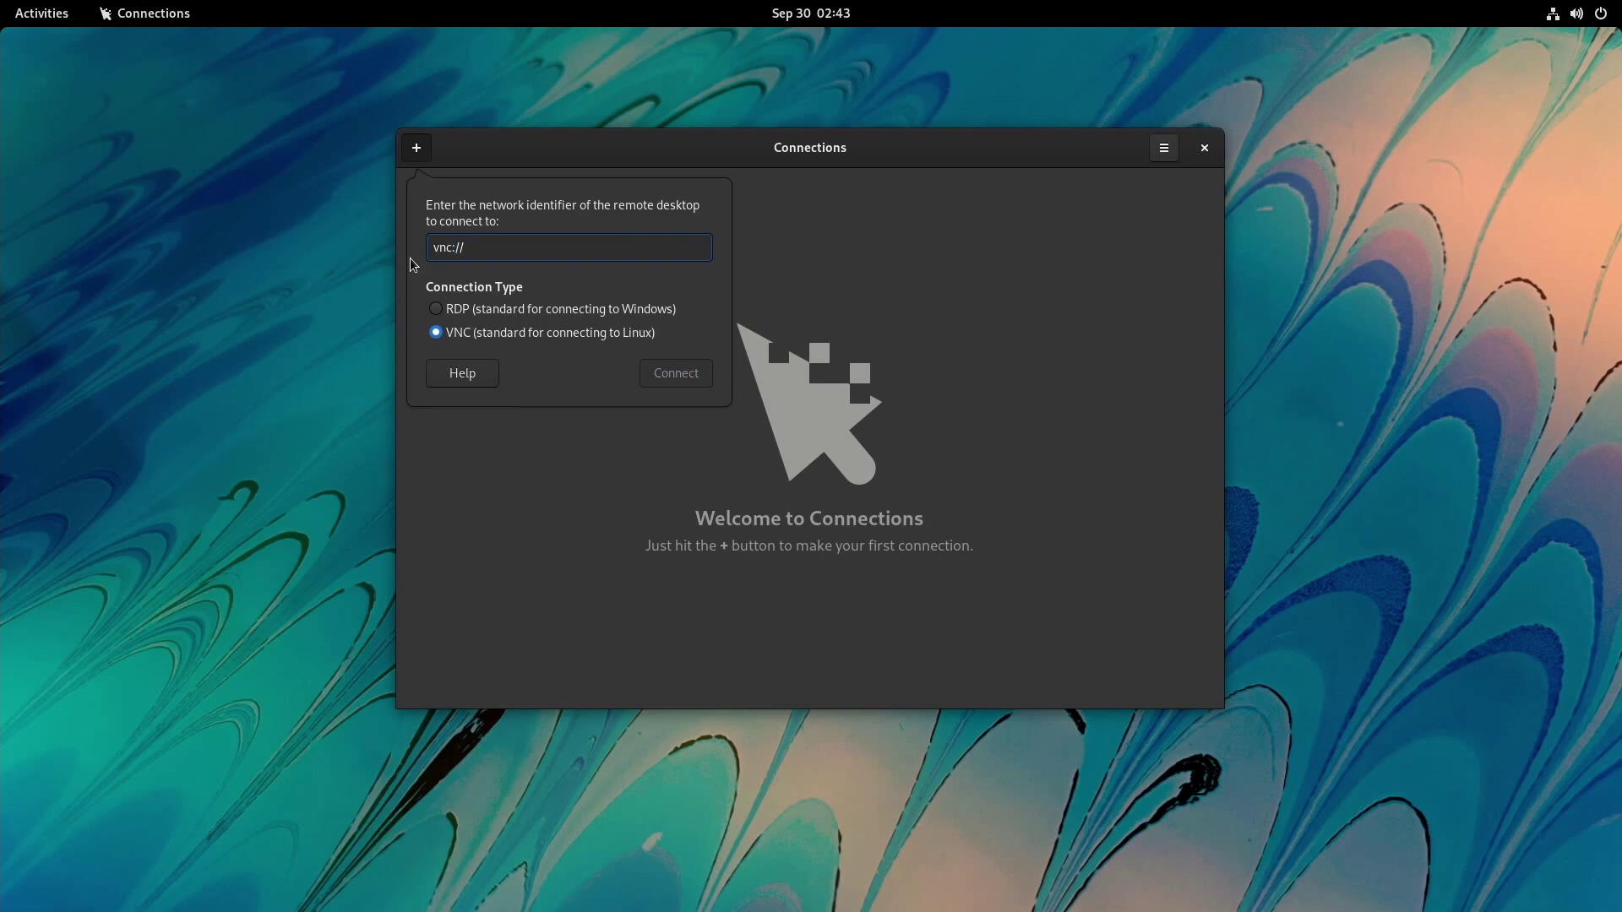
text(192.168)
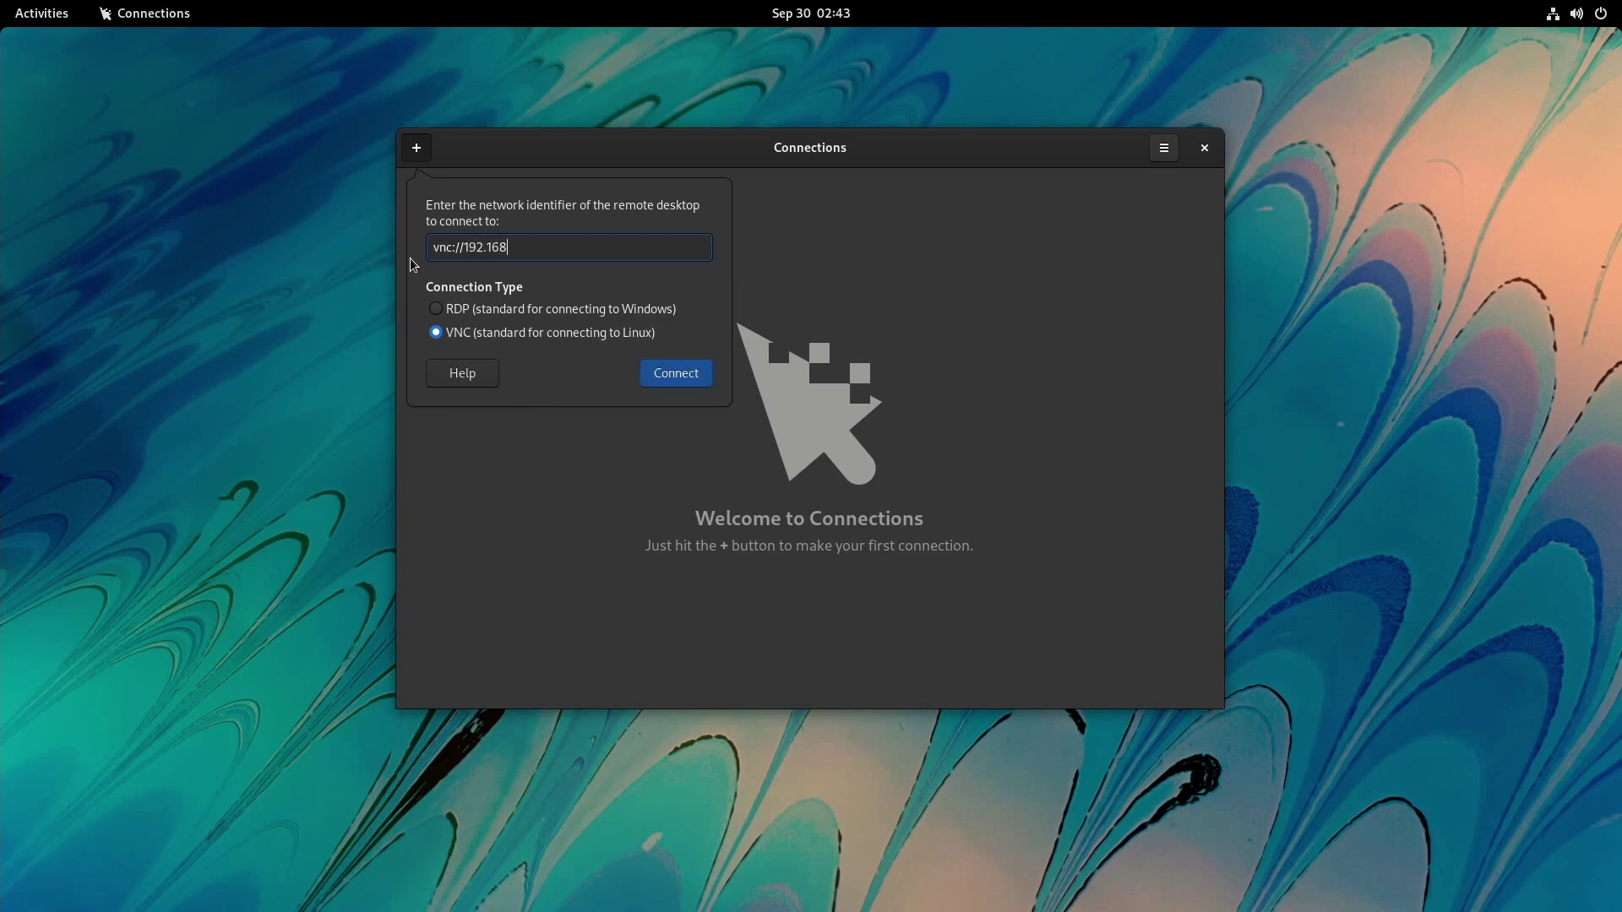
text(.1.2)
Try the VNC connection, then add an RDP connection to rdp://savvynik.com and cancel its login.
click(673, 372)
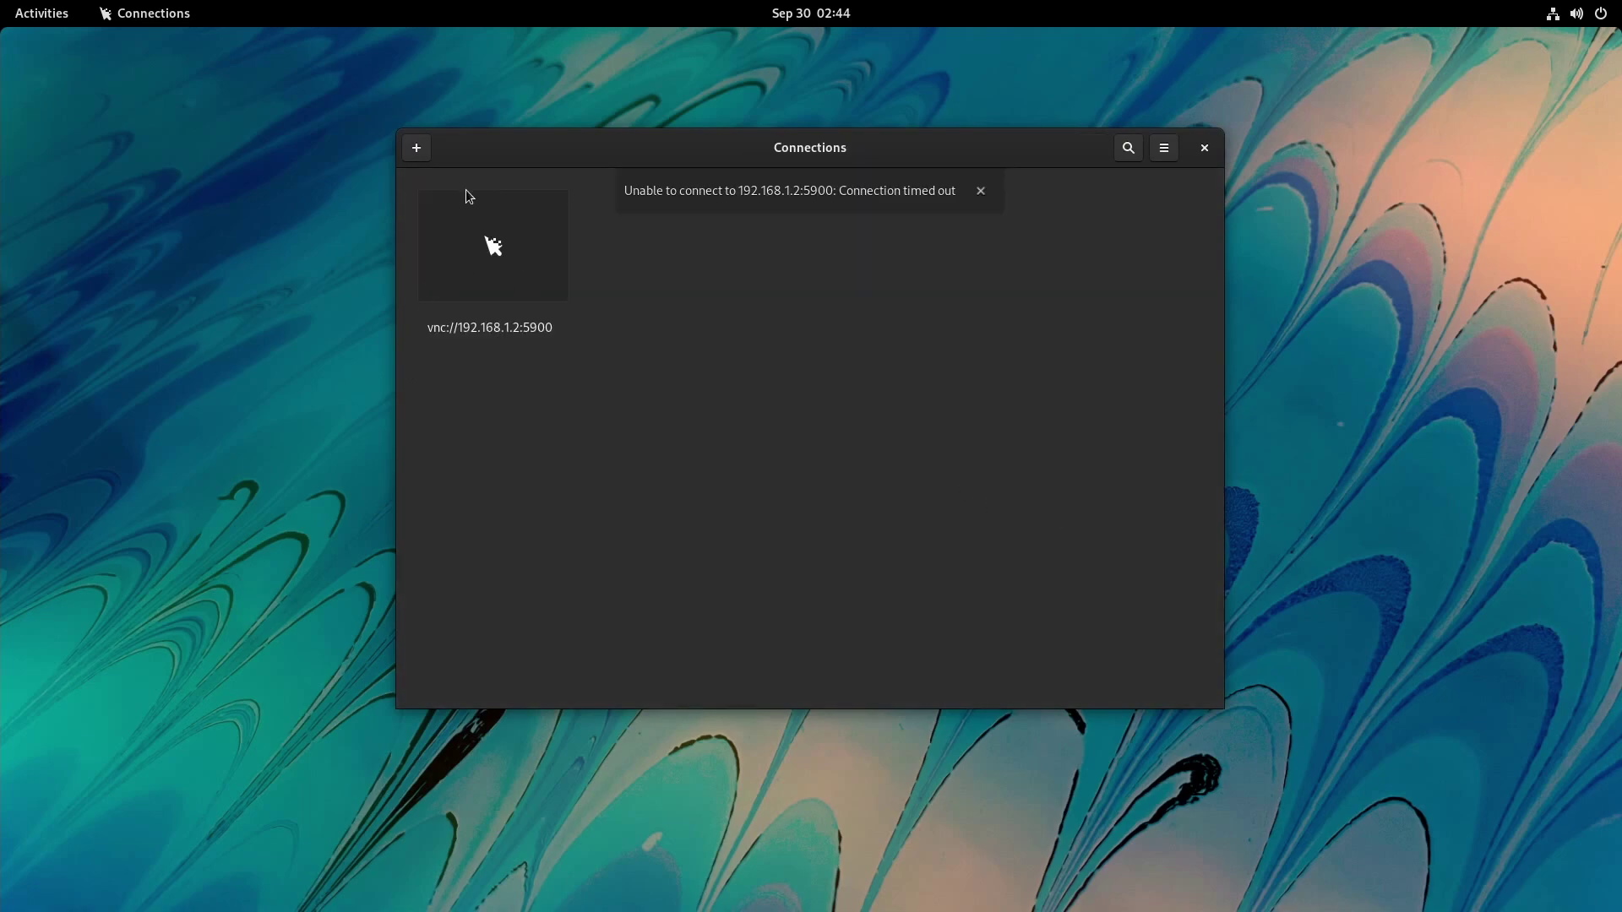
click(416, 148)
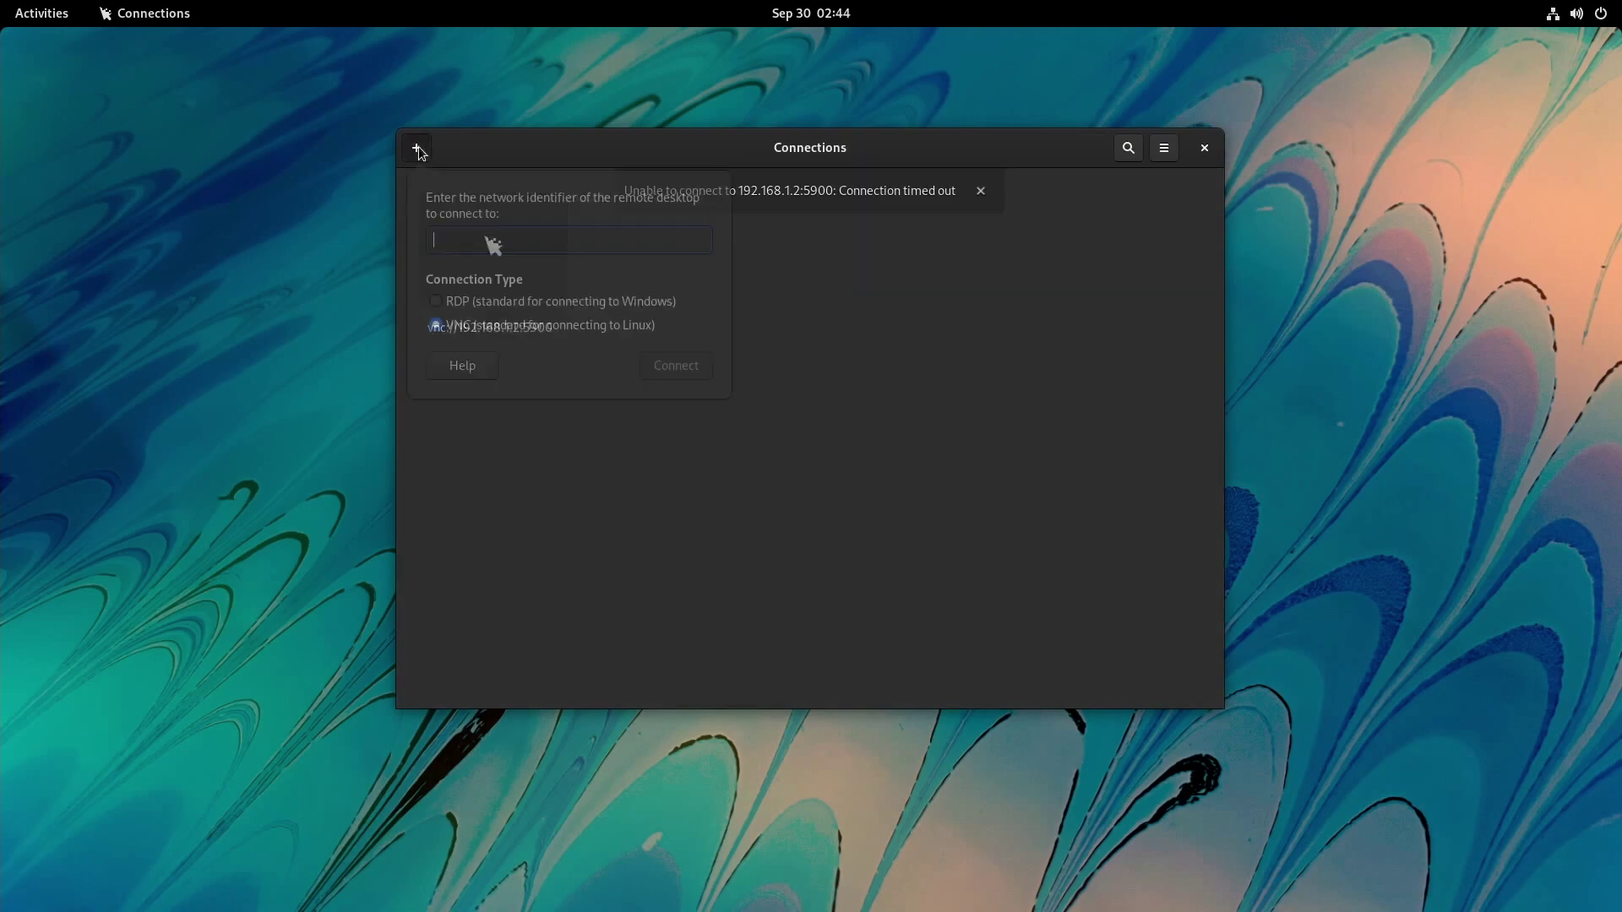
click(557, 310)
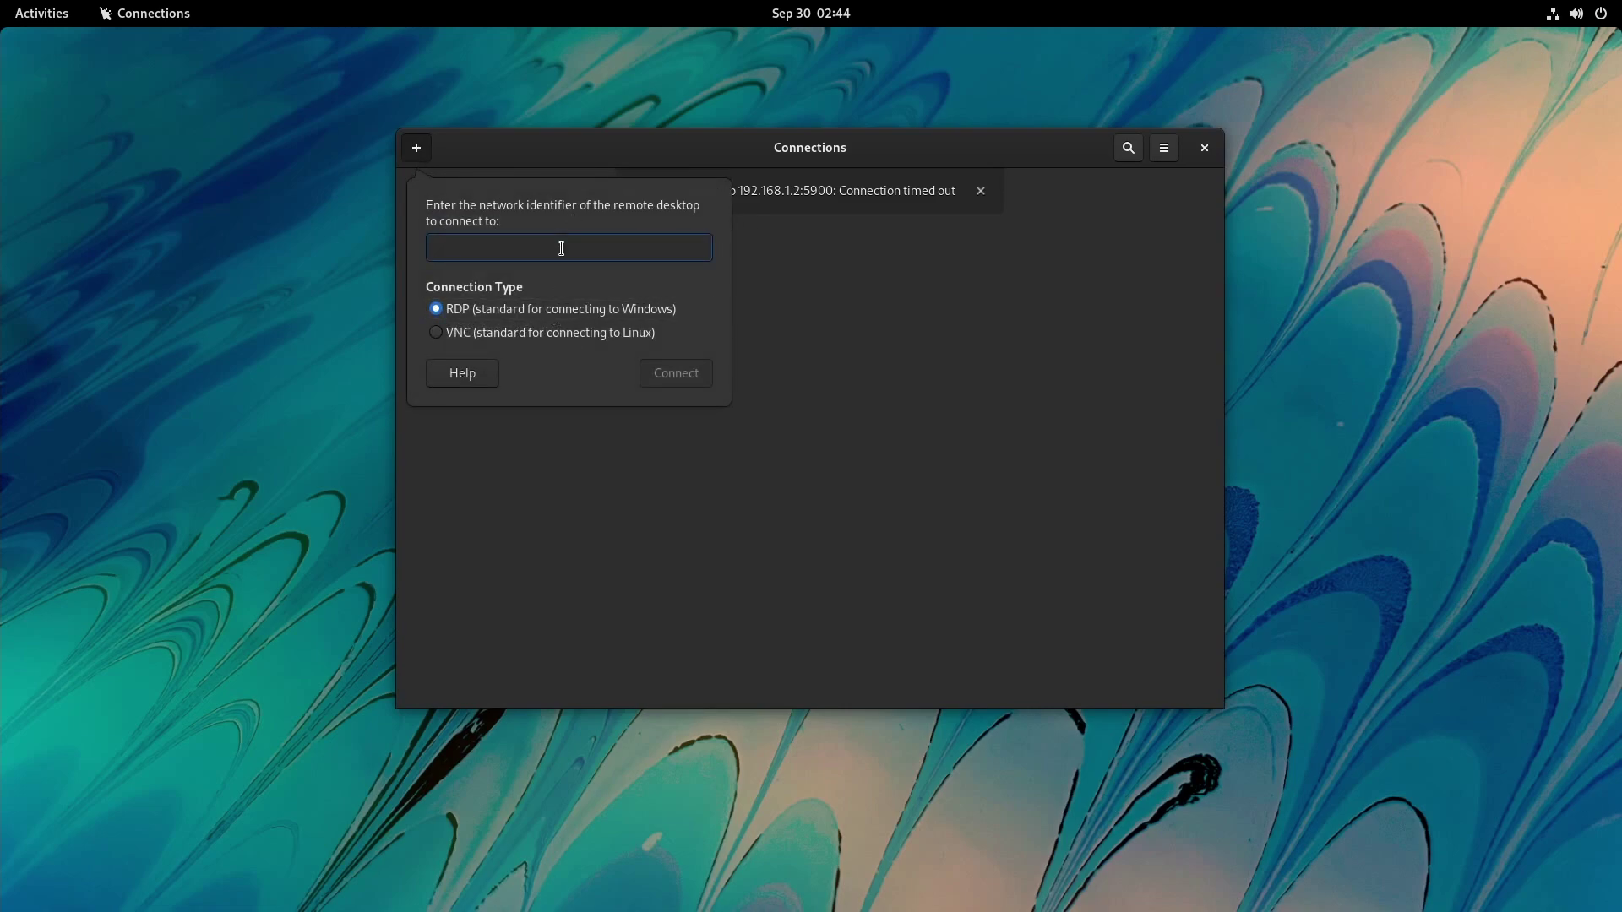
text(rdp://savvynik.com)
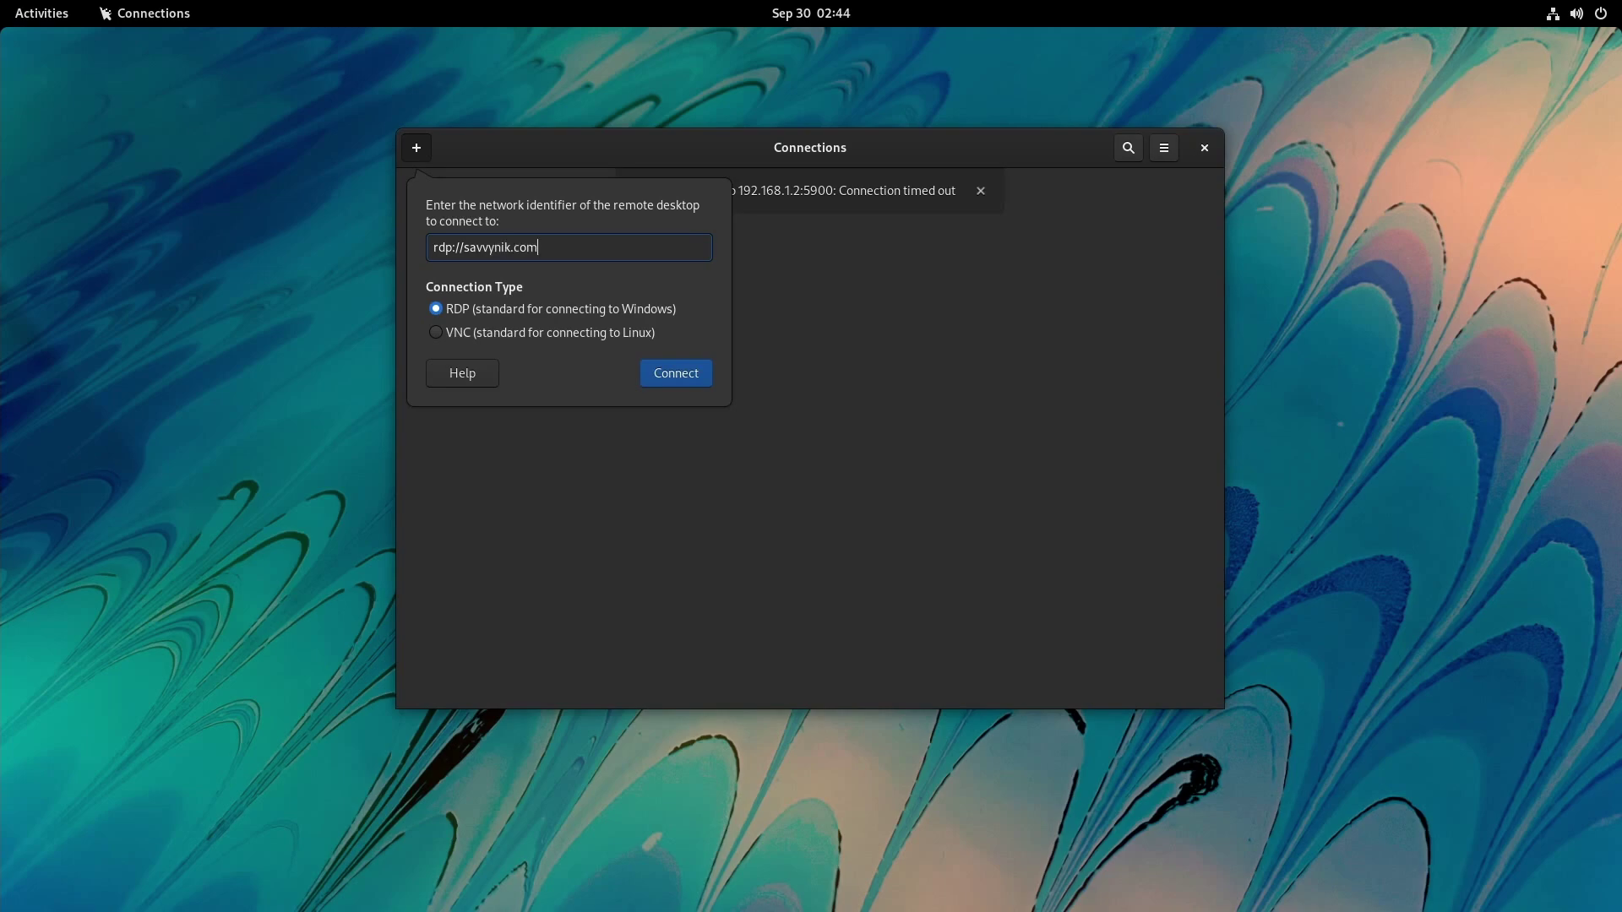
key(Return)
click(561, 248)
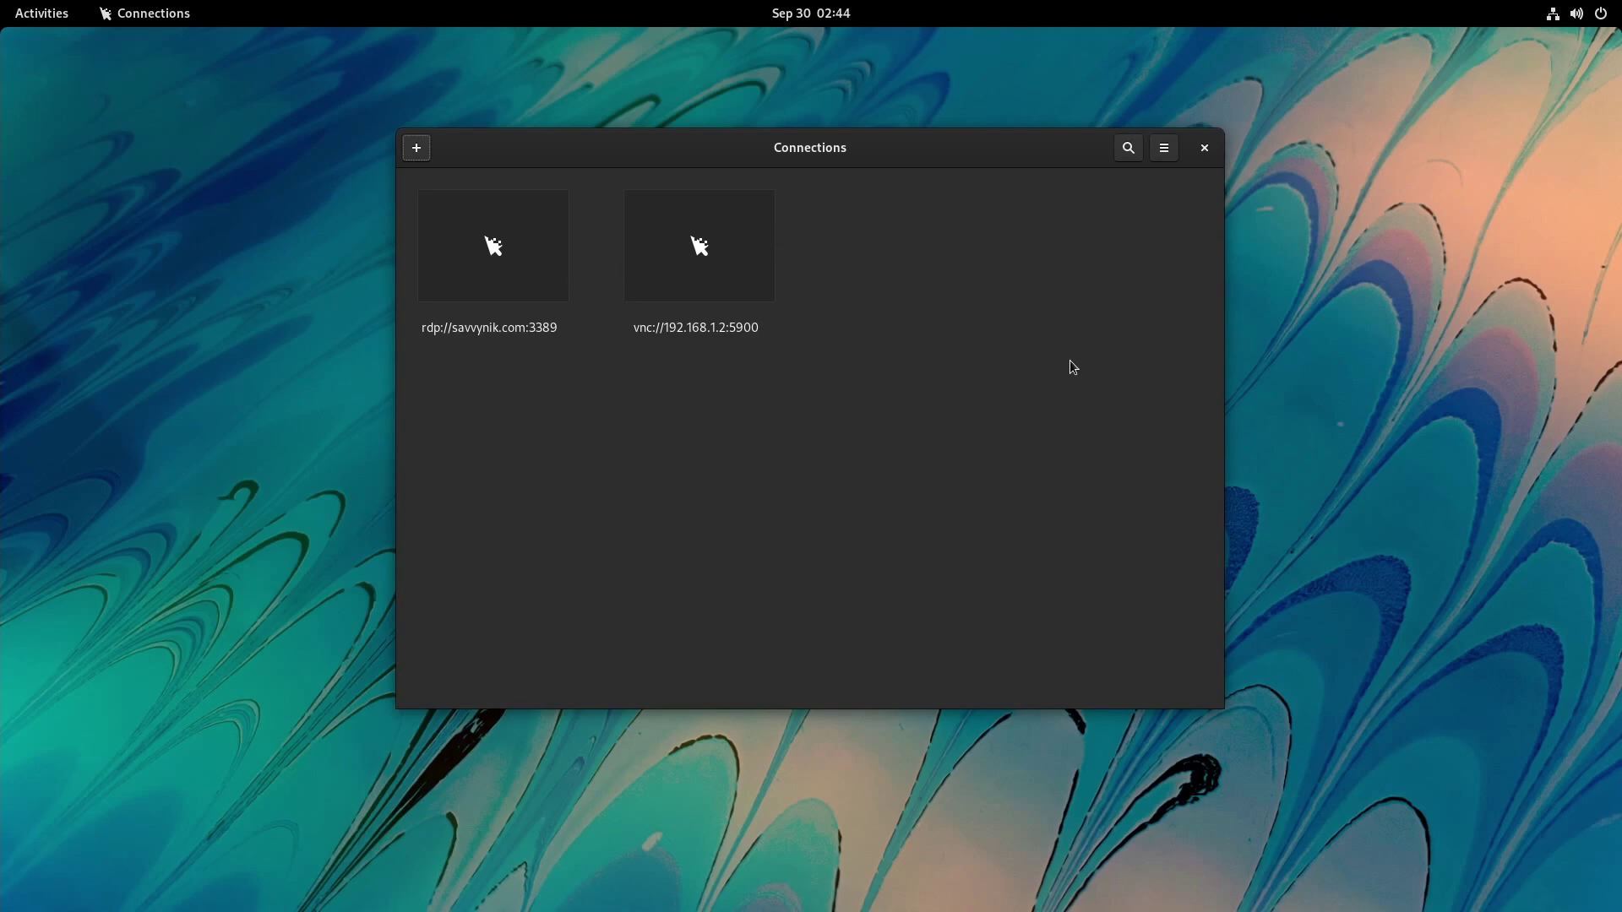
Close the GNOME Connections window to return to the empty desktop.
click(1203, 150)
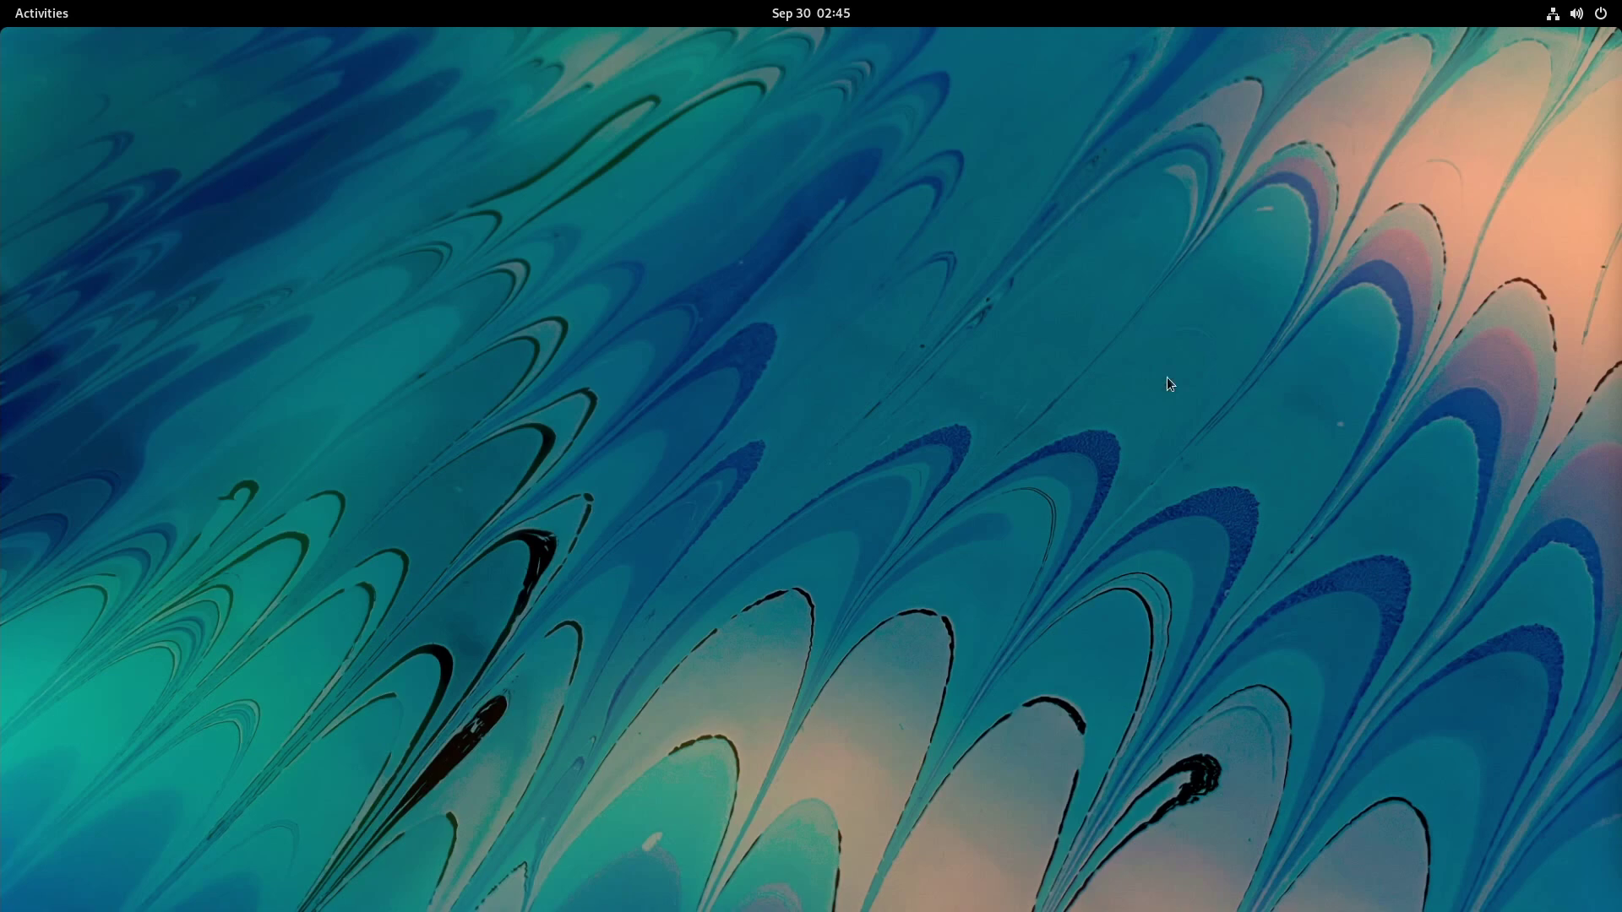
Launch the Tour app by searching 'tour' in Activities.
click(46, 12)
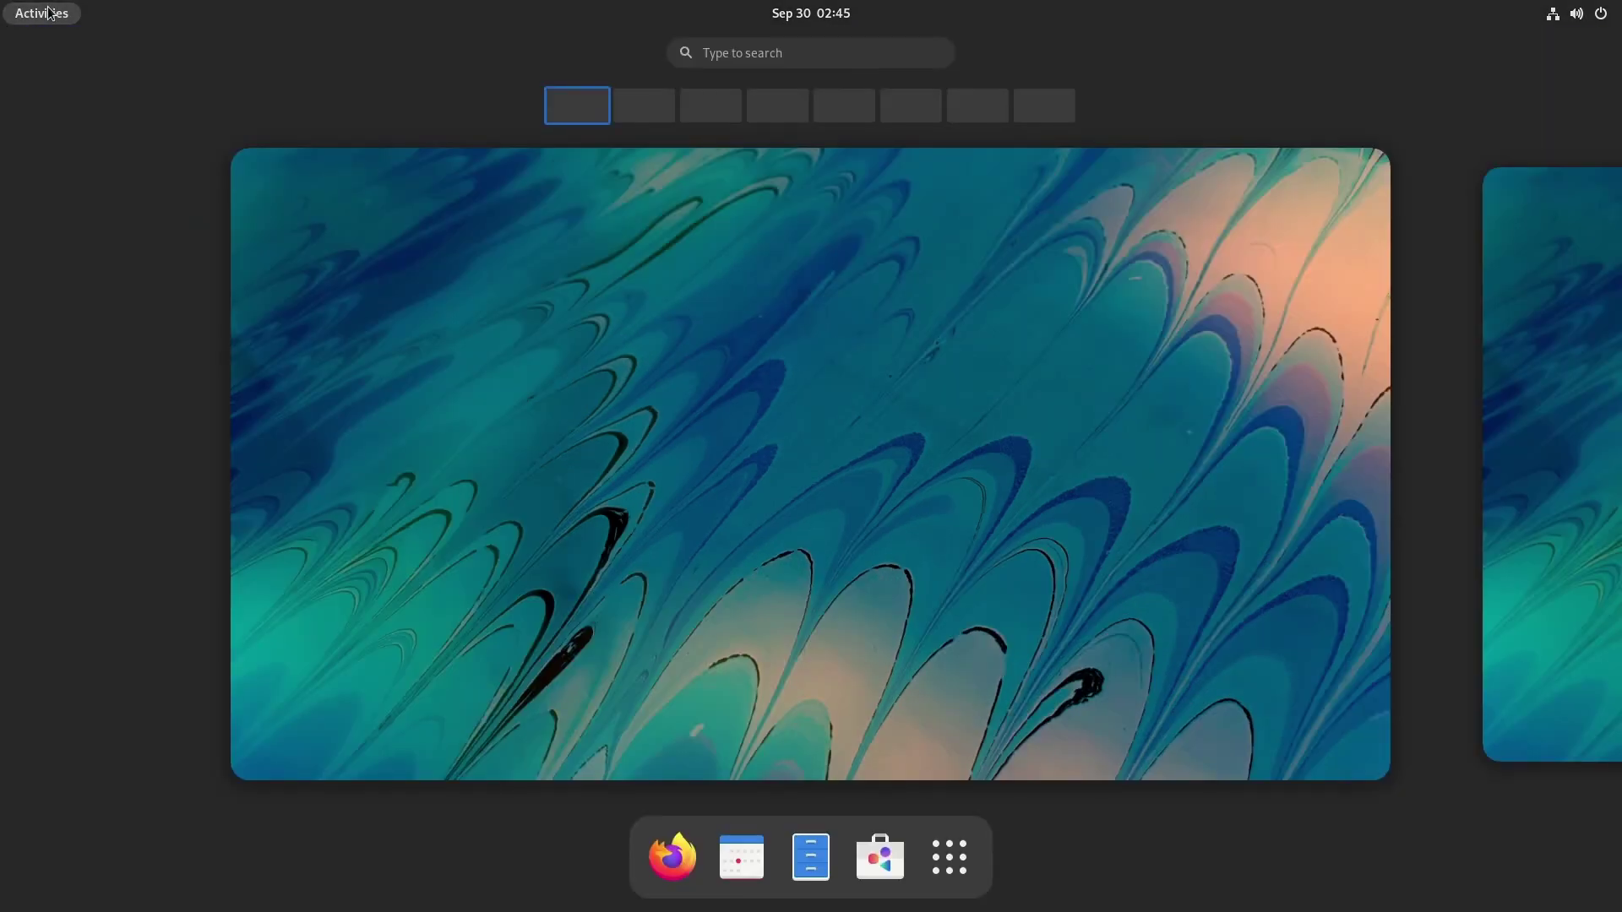
text(tour)
key(Return)
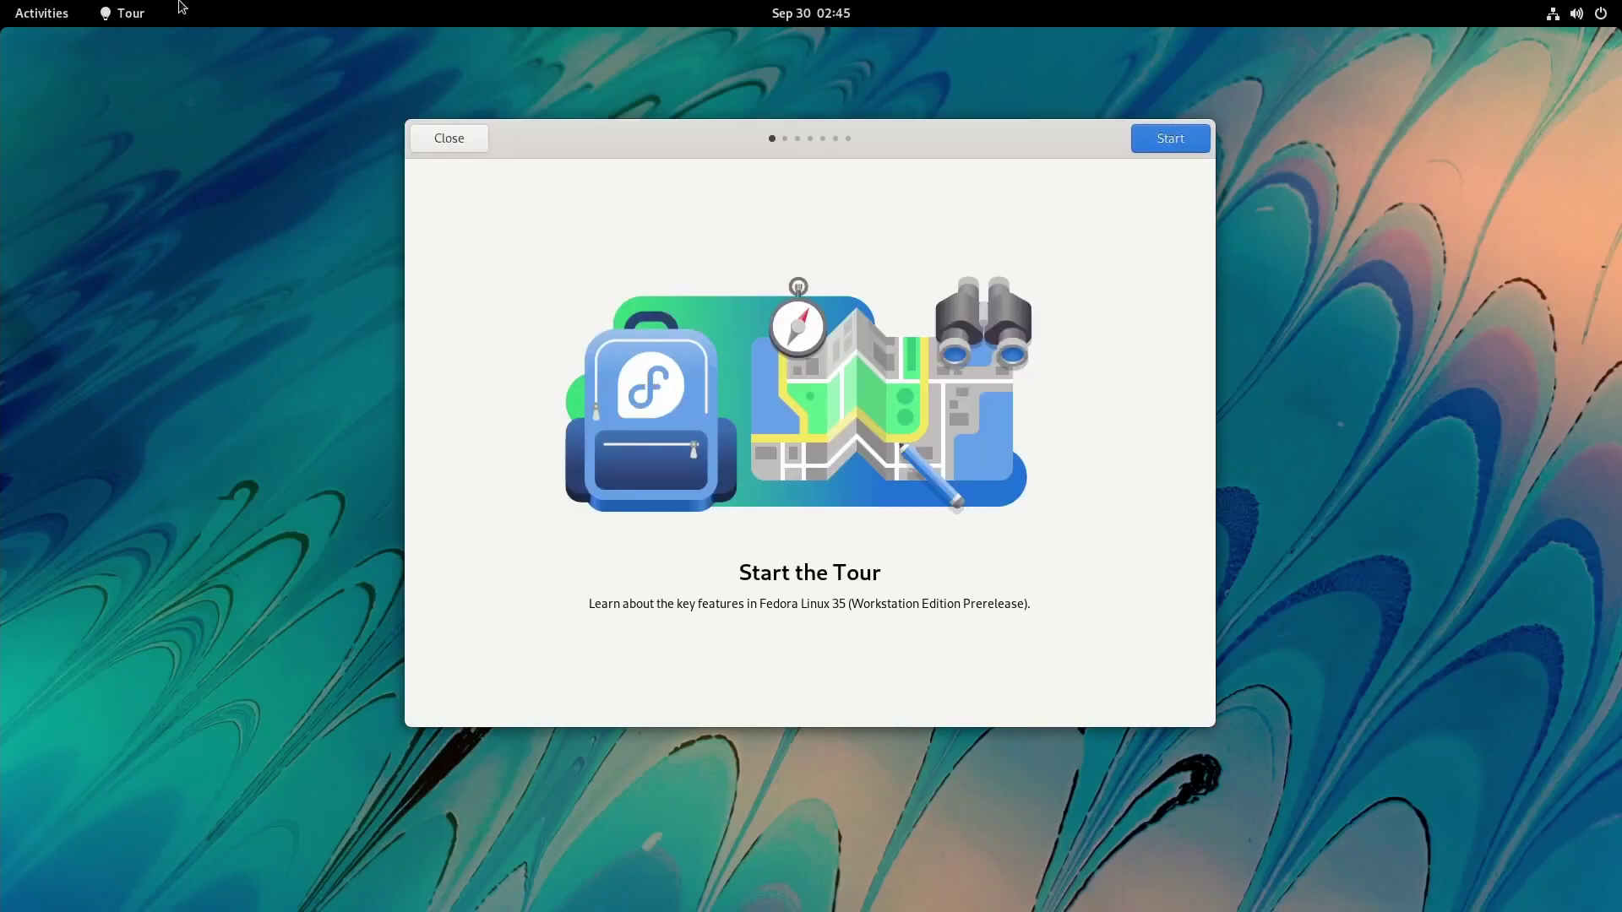
Start the welcome tour and step through every page until it closes.
click(1157, 142)
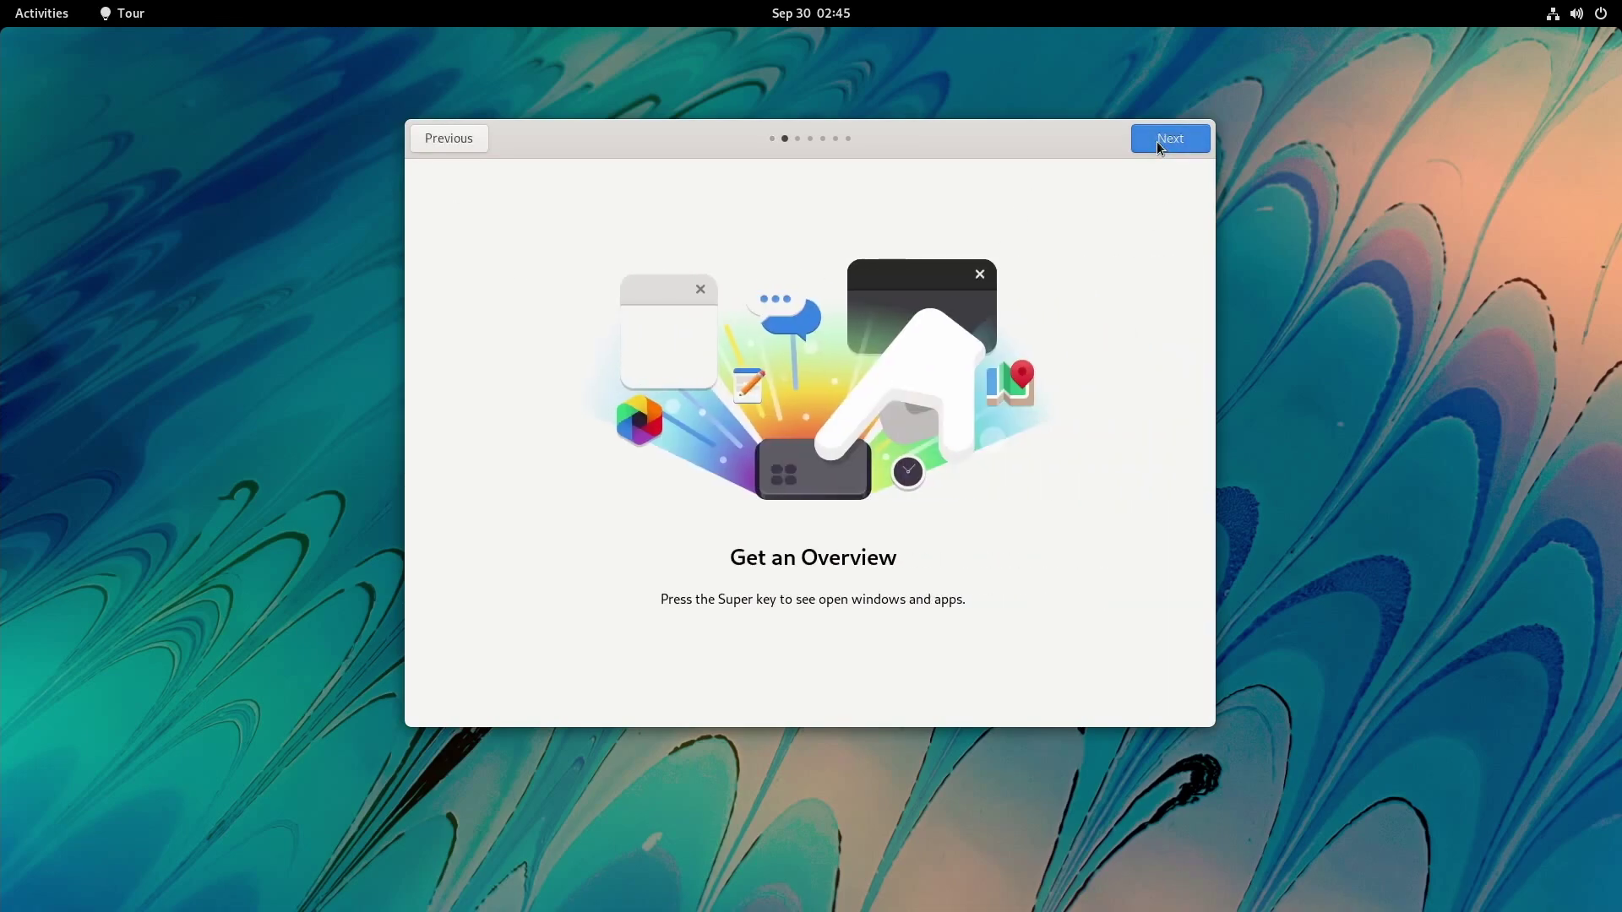
click(1158, 140)
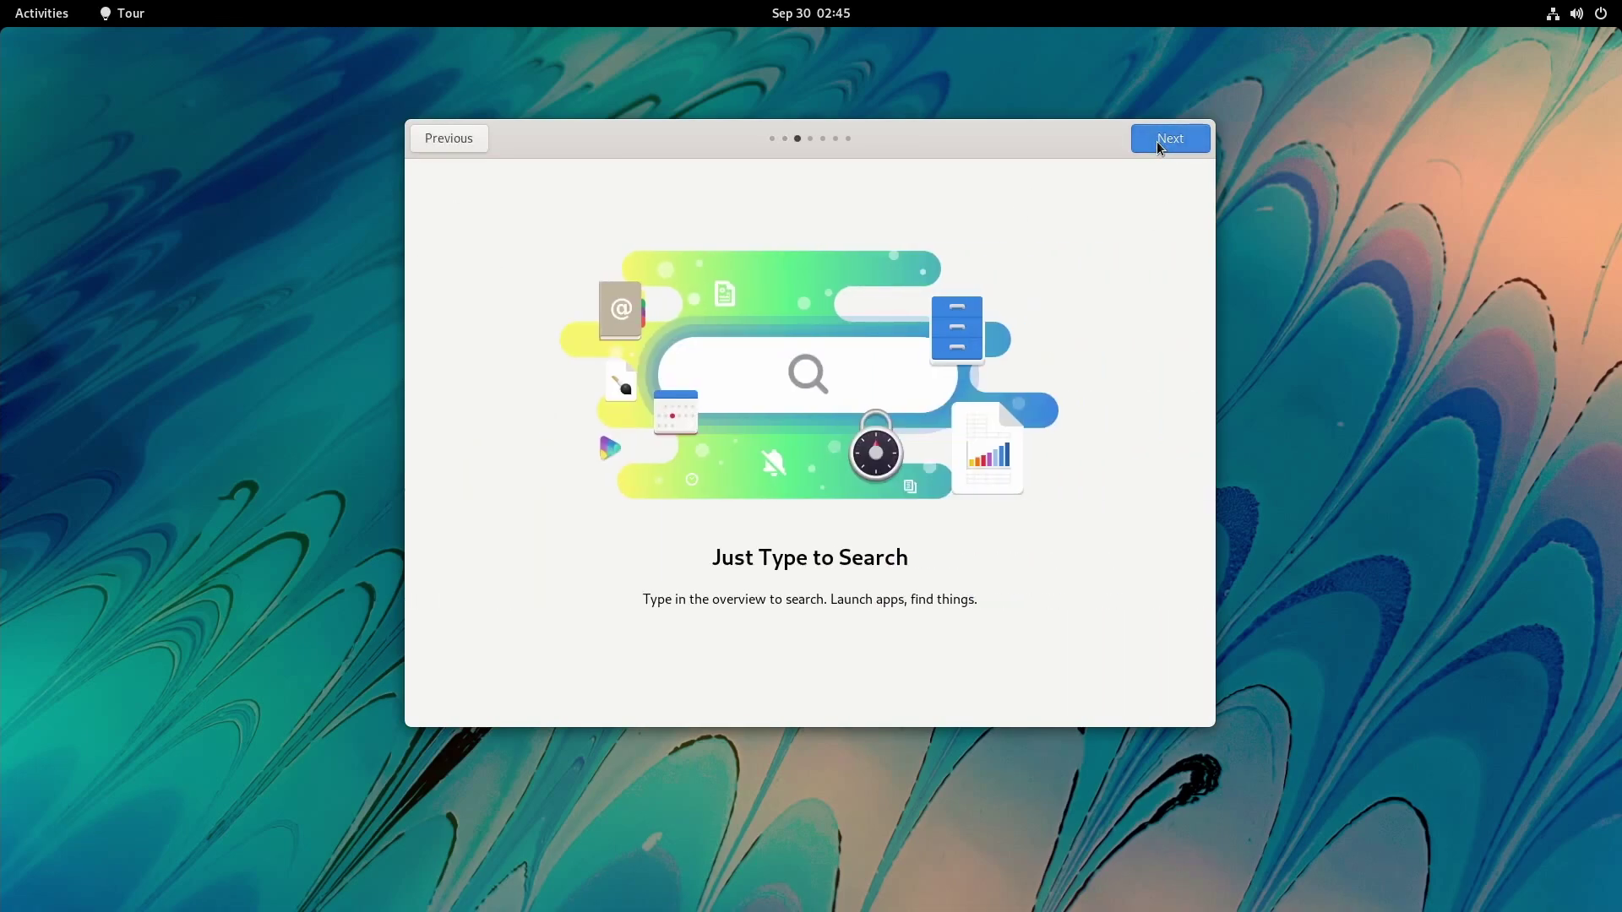
click(1158, 140)
click(1158, 140)
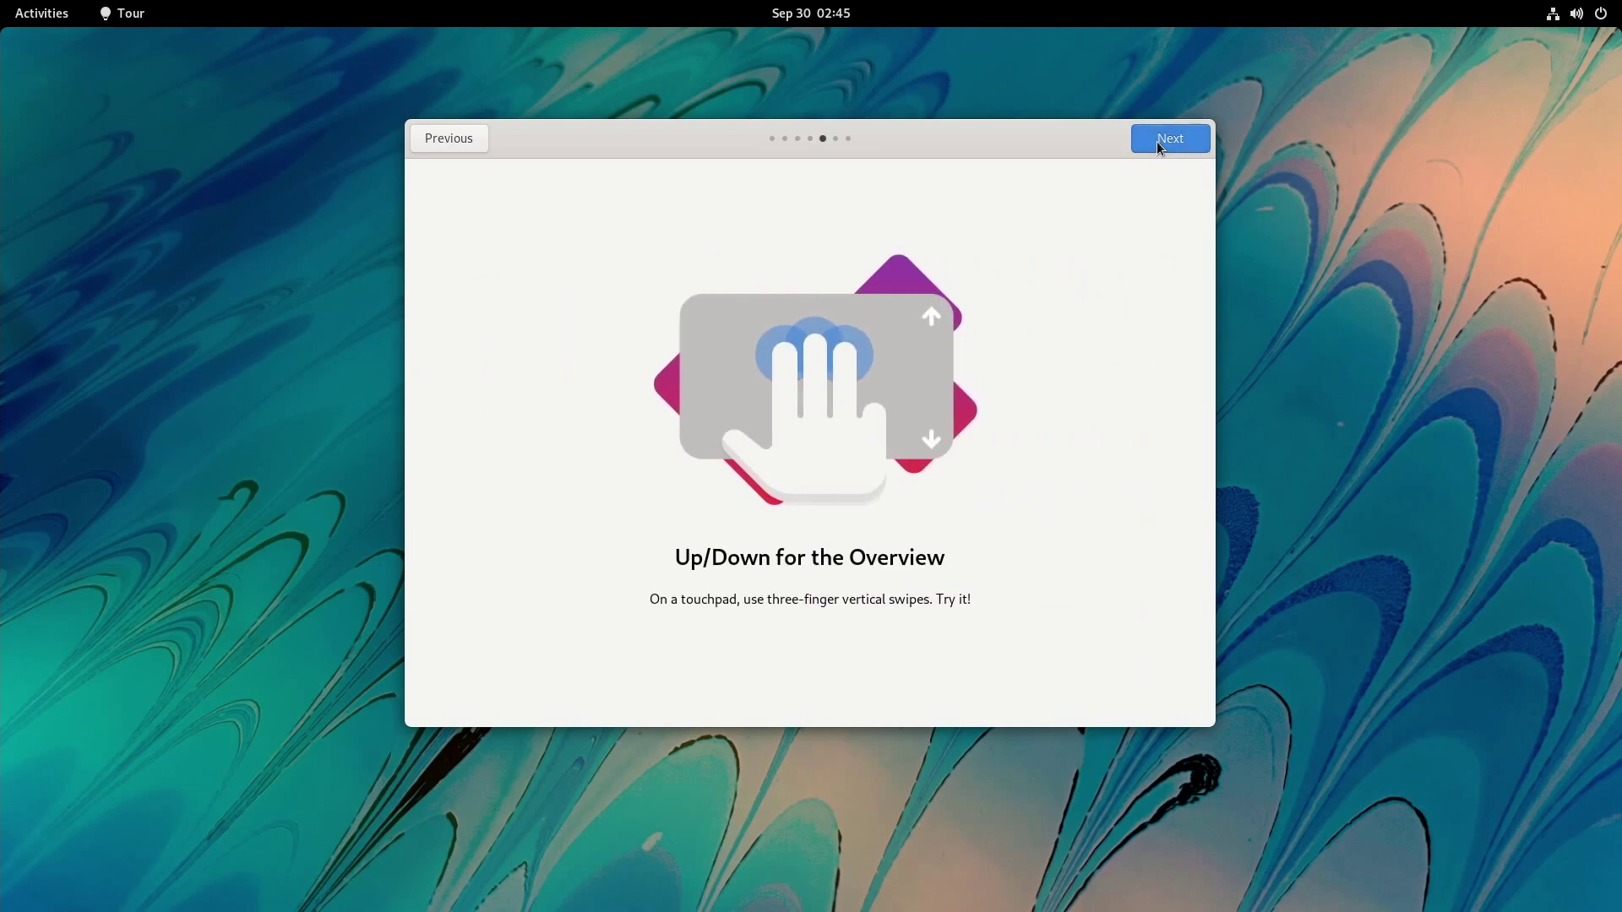
click(1158, 140)
click(1157, 140)
click(1157, 140)
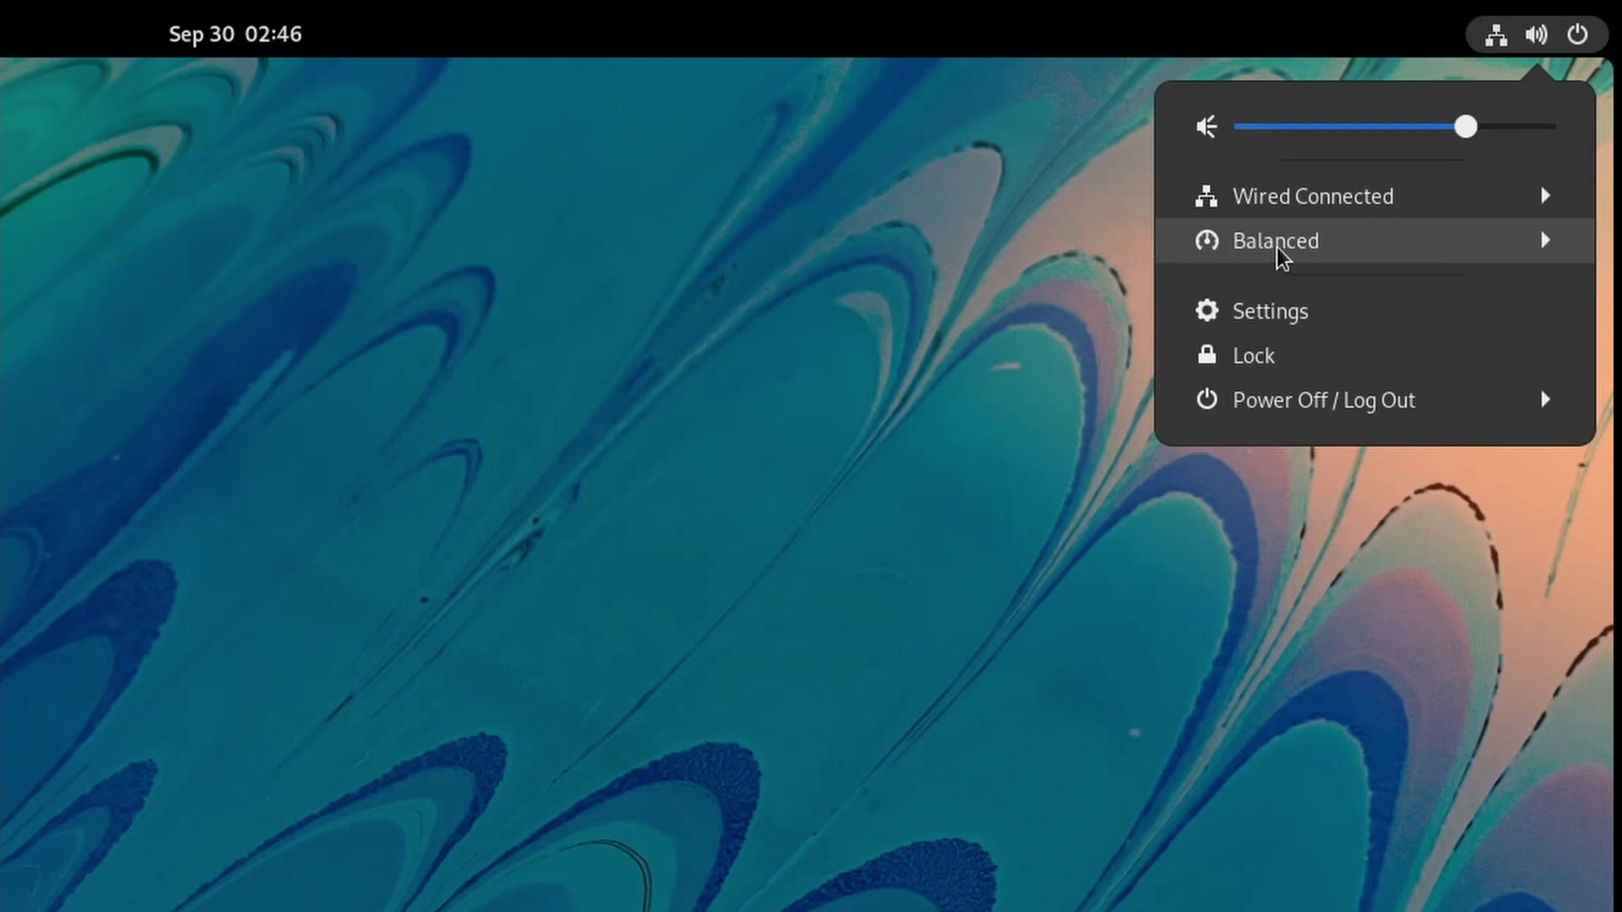
Expand the power-mode options to view Balanced and Power Saver, then dismiss the system menu.
click(1323, 245)
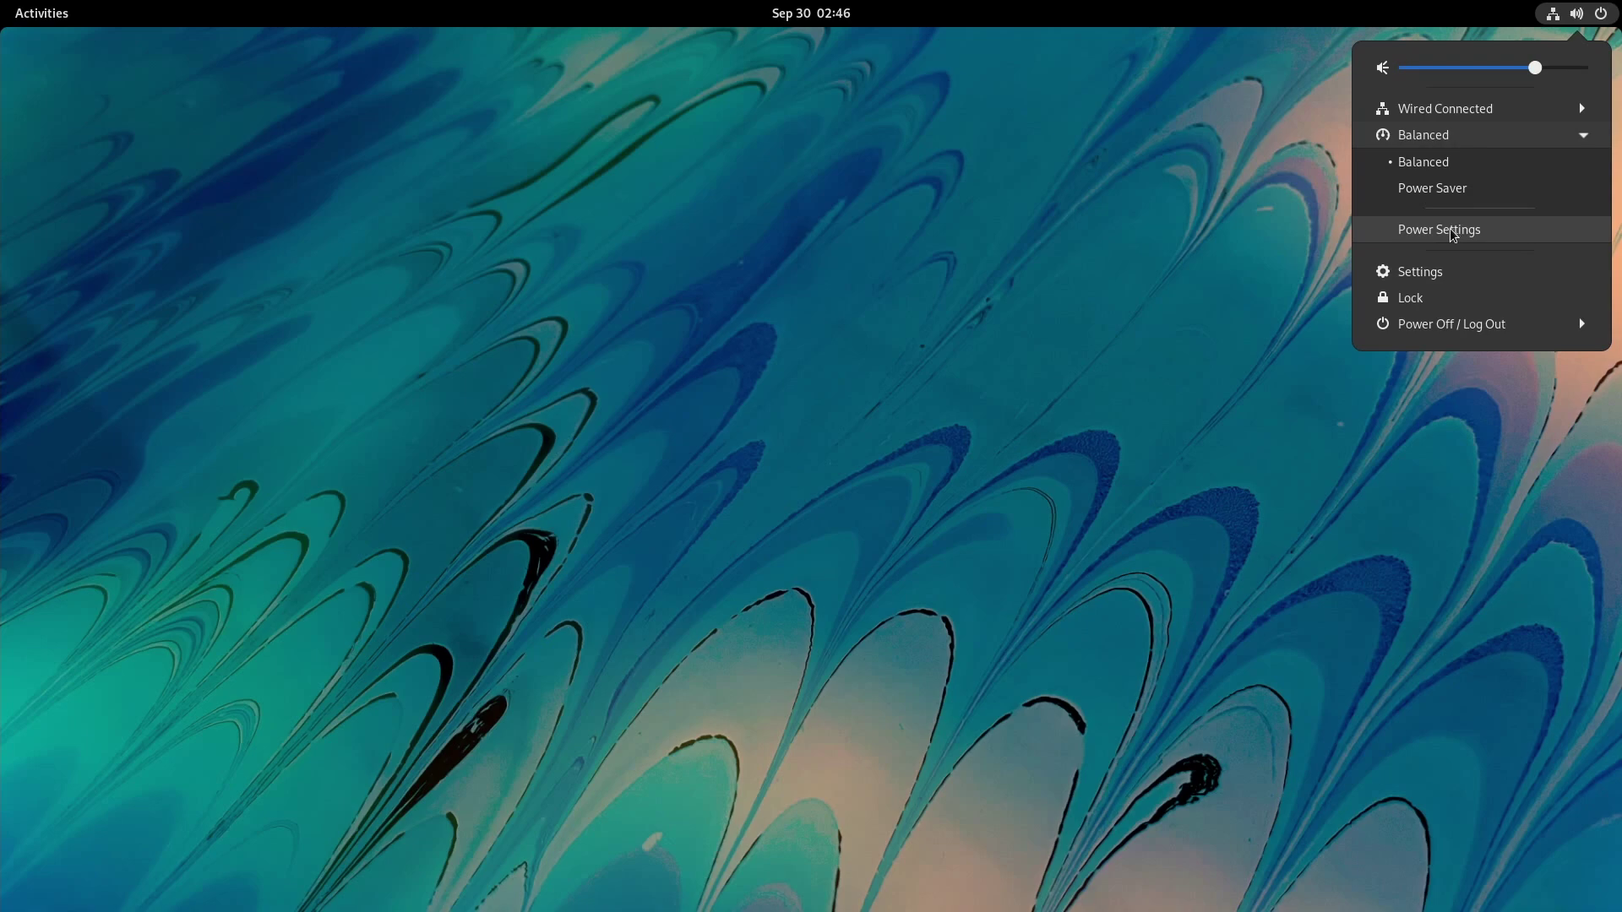
click(1277, 272)
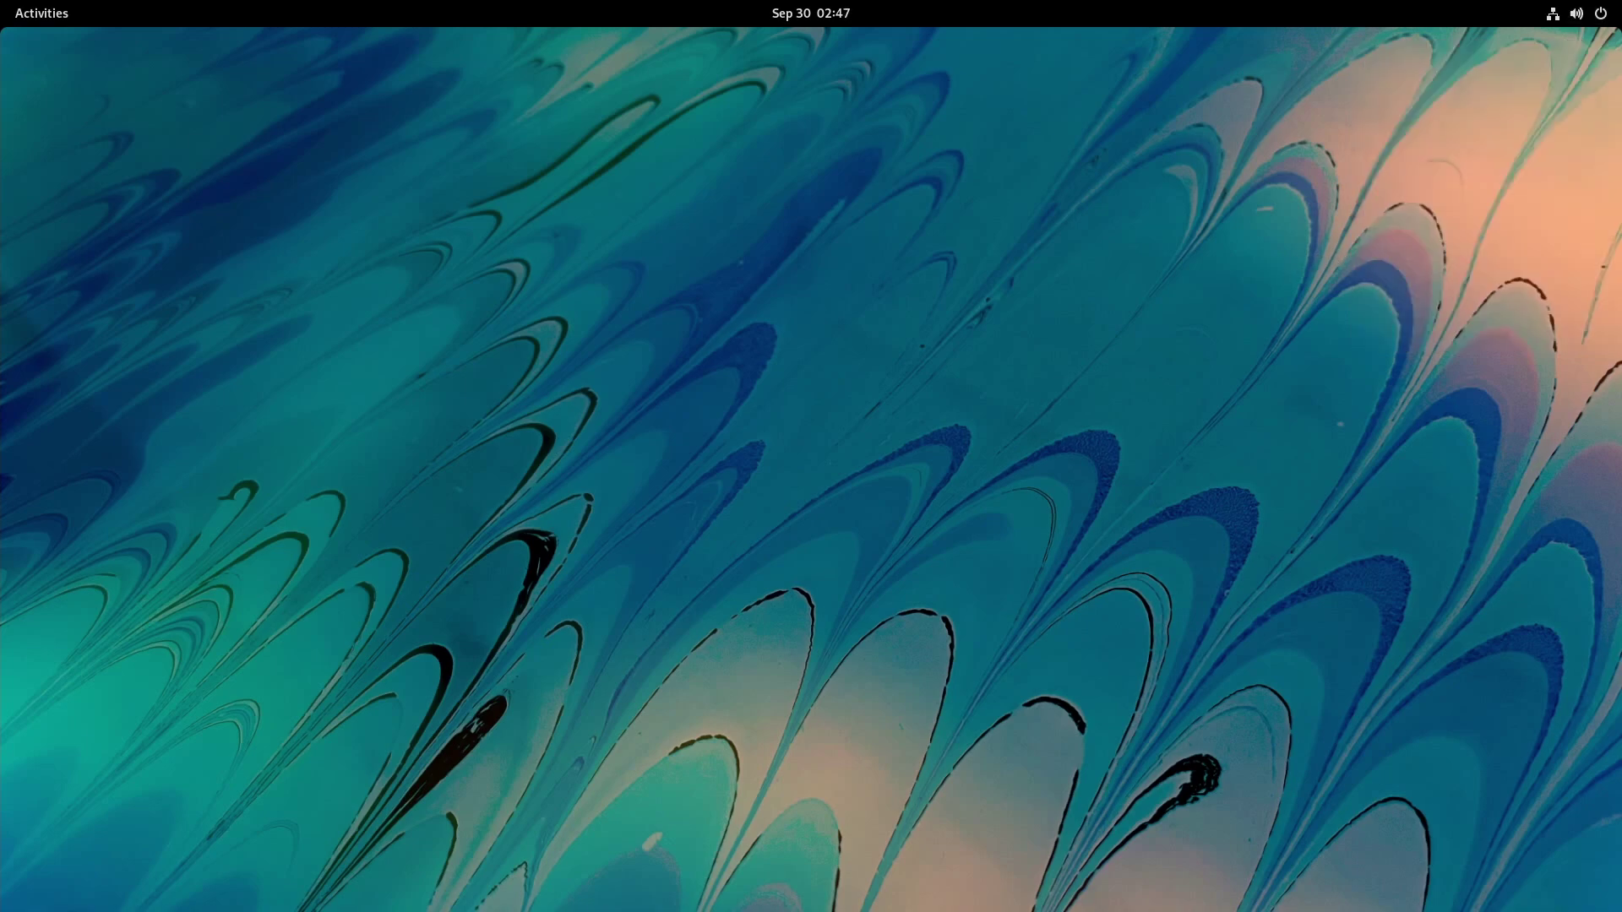